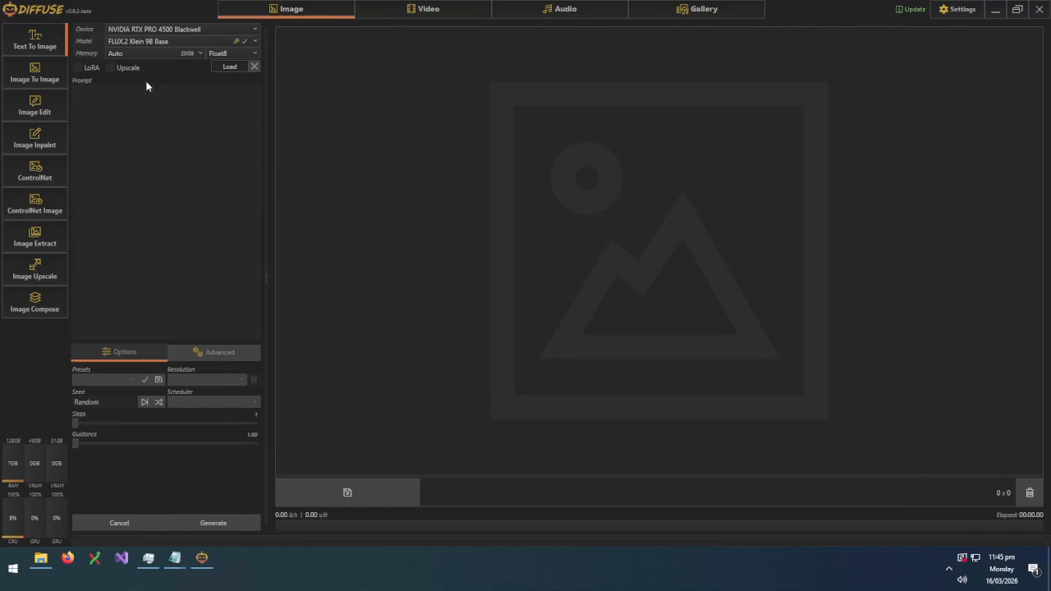
Load the FLUX.2 Klein 9B Base model and switch the resolution from the preset list to custom width and height entry
{"action": "left_click", "coordinate": [230, 70]}
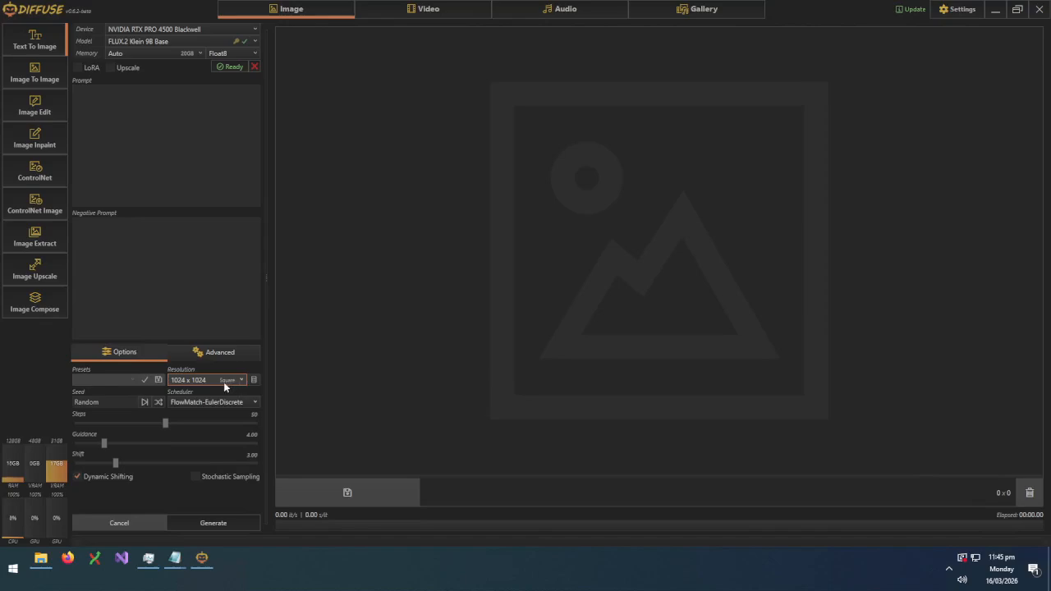
{"action": "left_click", "coordinate": [210, 382]}
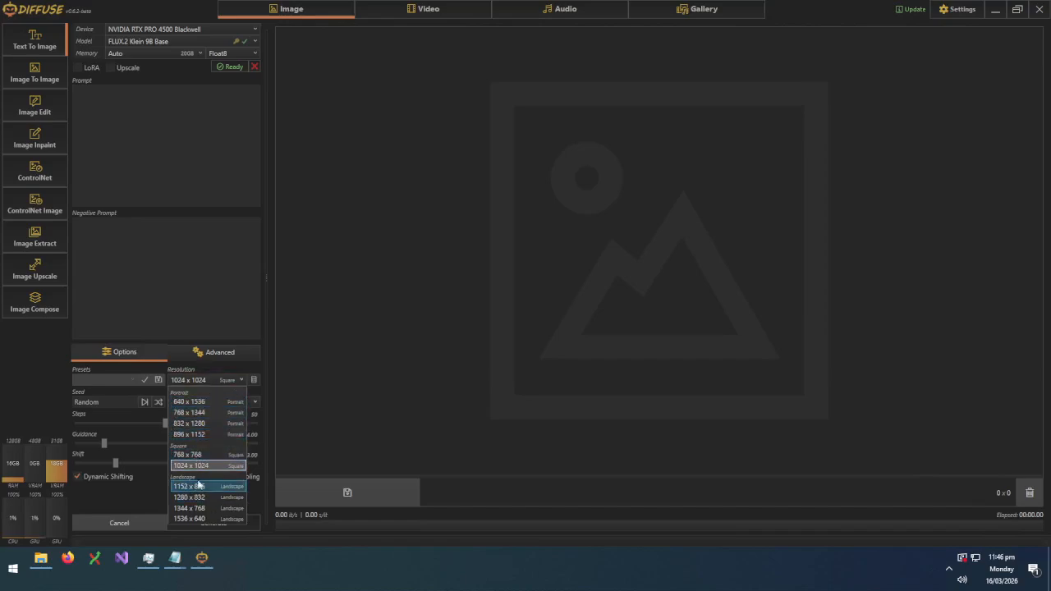
{"action": "left_click", "coordinate": [237, 373]}
{"action": "left_click", "coordinate": [255, 381]}
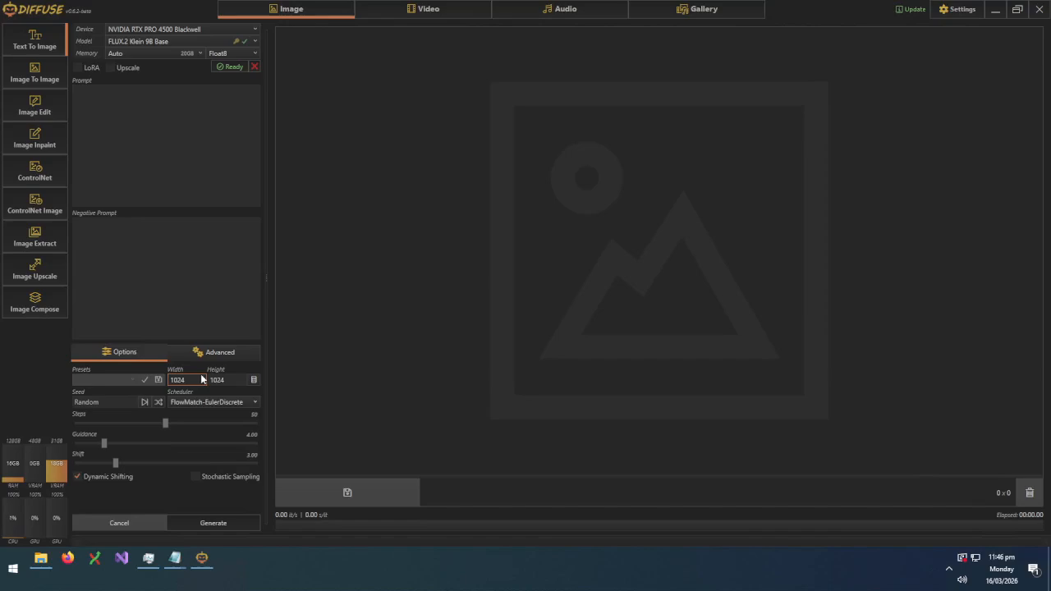
Examine the seed controls, the available schedulers and models, and the advanced scheduler settings
{"action": "left_click", "coordinate": [144, 402]}
{"action": "left_click", "coordinate": [157, 401]}
{"action": "left_click", "coordinate": [234, 403]}
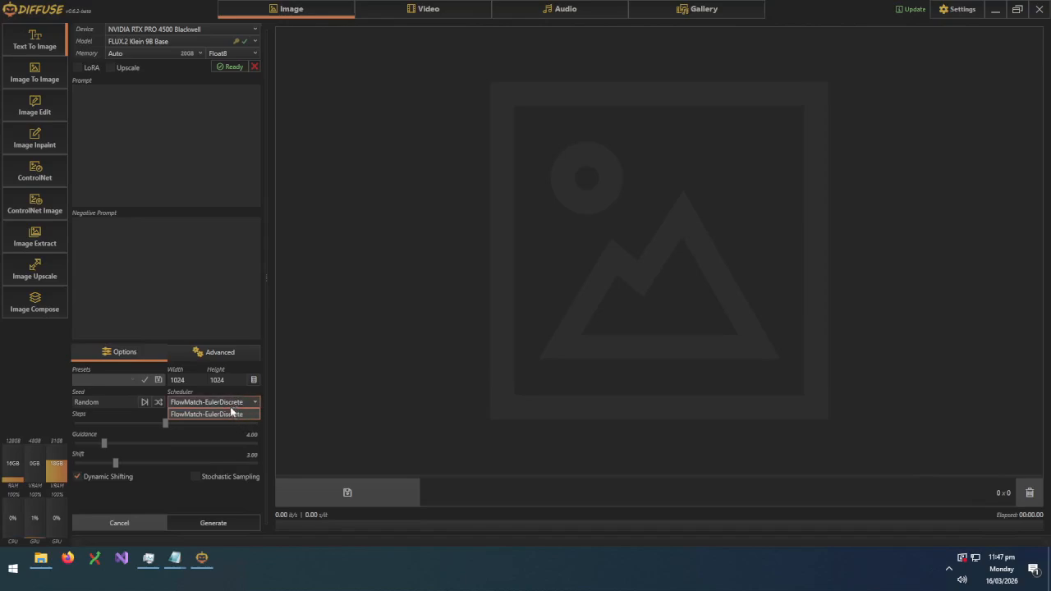
{"action": "left_click", "coordinate": [230, 402]}
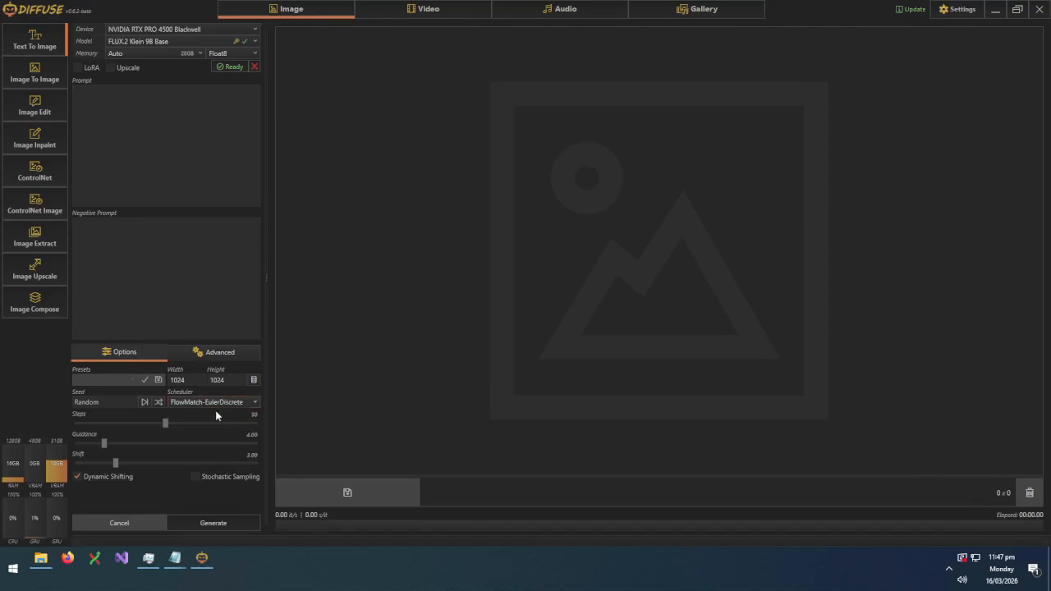
{"action": "left_click", "coordinate": [211, 41]}
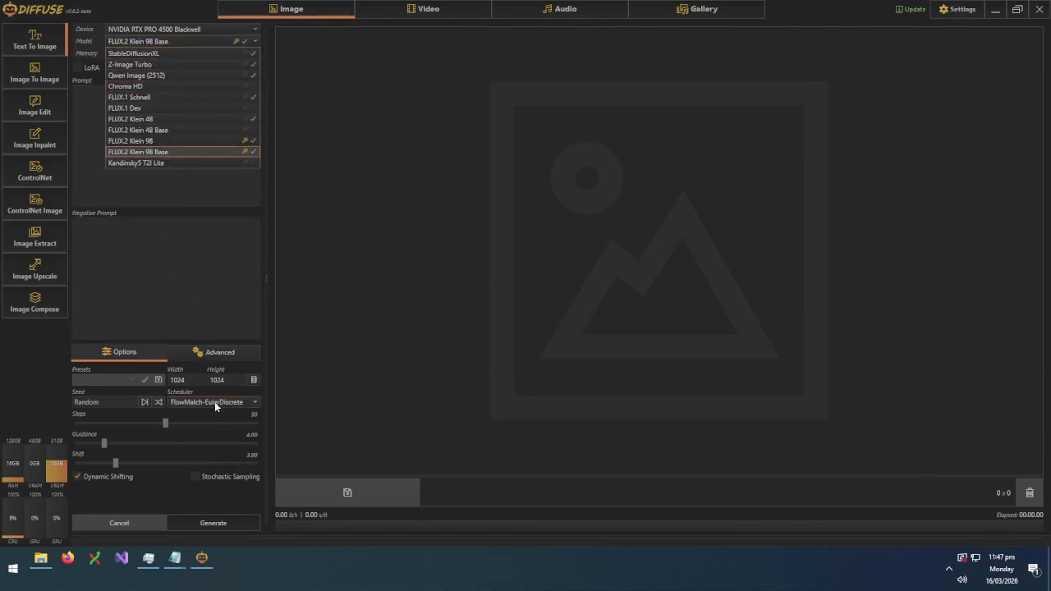
{"action": "left_click", "coordinate": [202, 286]}
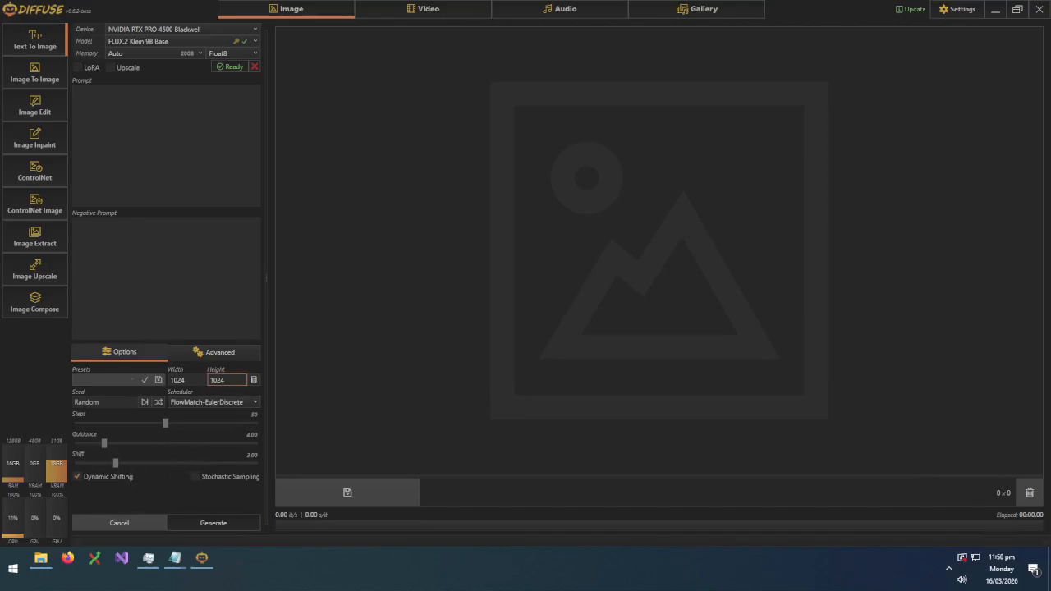
{"action": "left_click", "coordinate": [231, 362]}
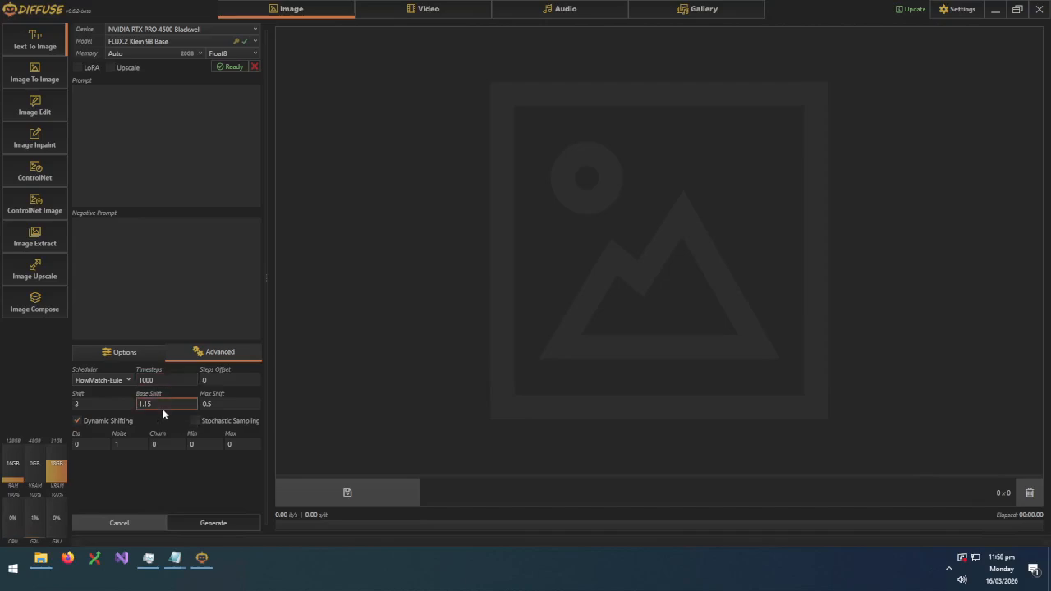
{"action": "left_click", "coordinate": [119, 353]}
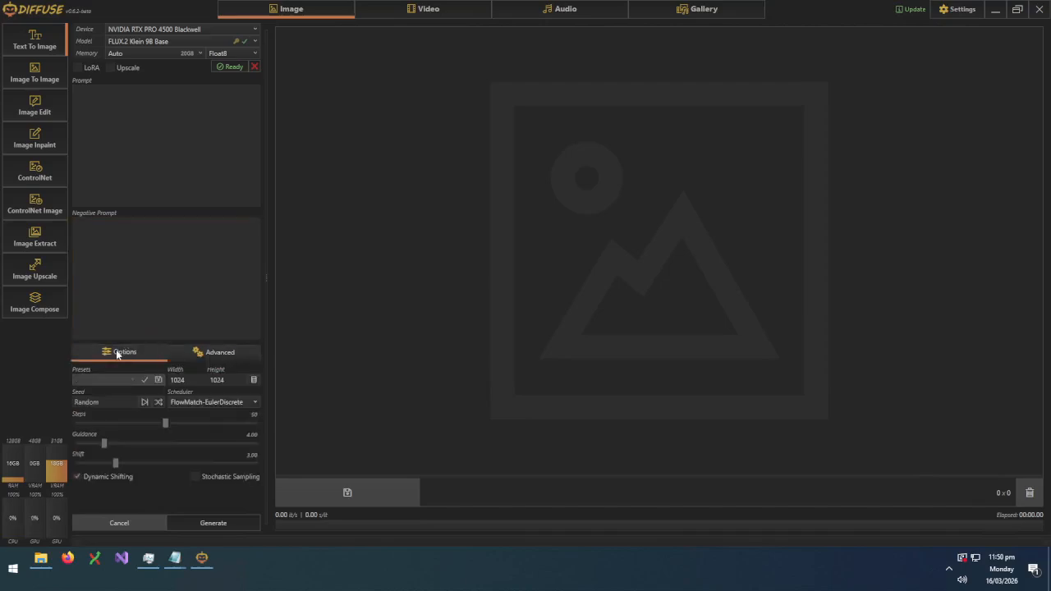
Examine the available memory modes and the precision types offered for the model
{"action": "left_click", "coordinate": [134, 56]}
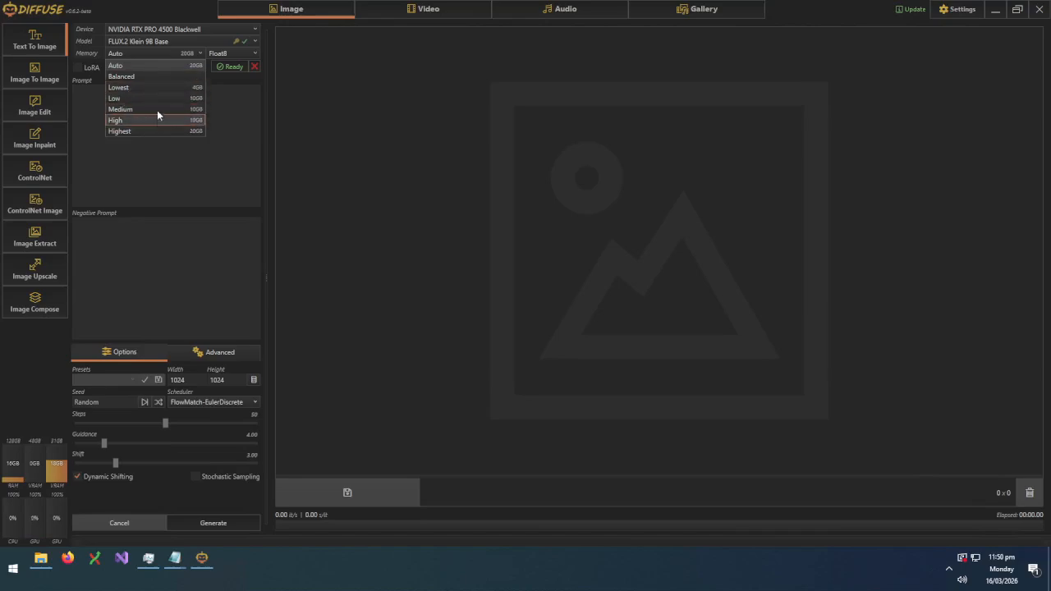
{"action": "left_click", "coordinate": [230, 122]}
{"action": "left_click", "coordinate": [219, 55]}
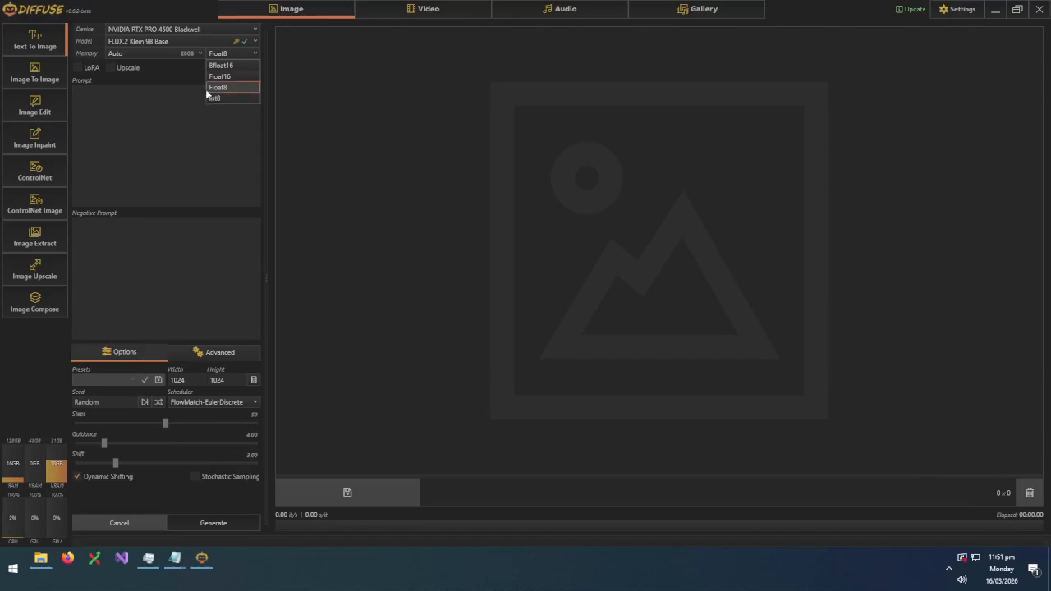
{"action": "left_click", "coordinate": [172, 68]}
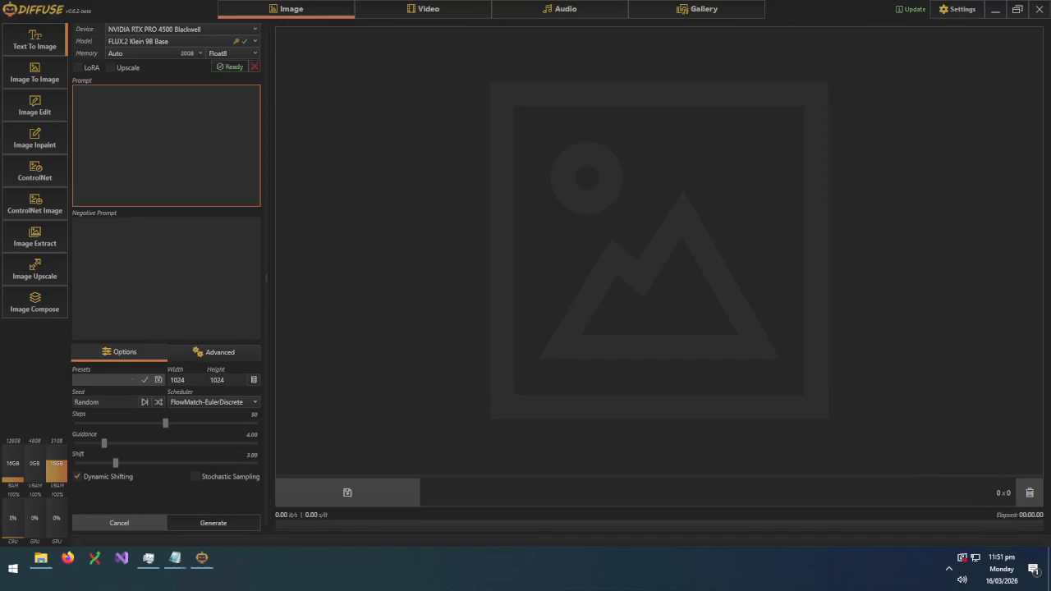
Enable LoRA and change the image model to Z-Image Turbo
{"action": "left_click", "coordinate": [78, 67]}
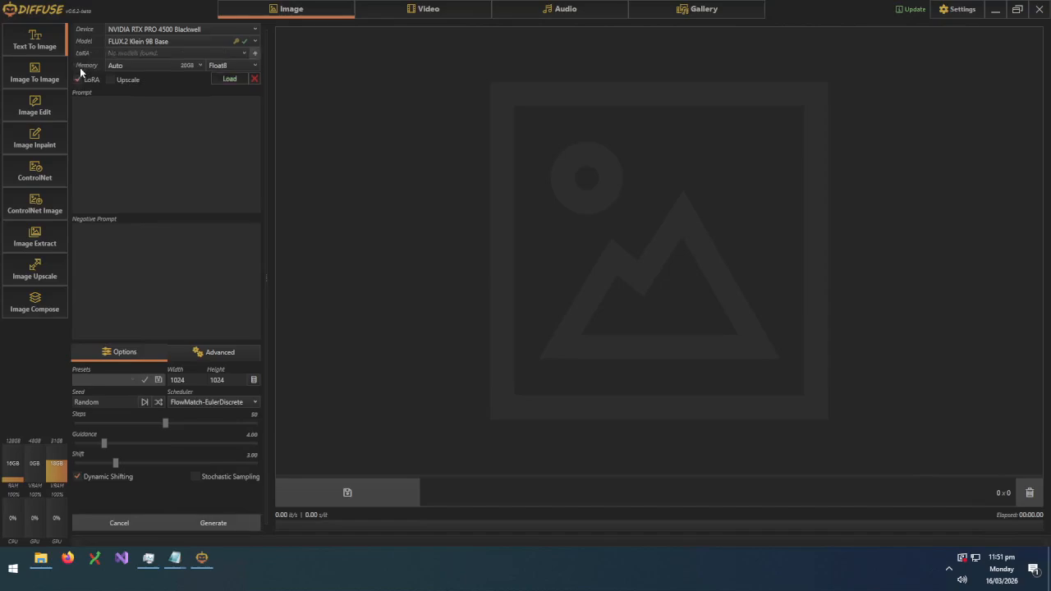
{"action": "left_click", "coordinate": [234, 54]}
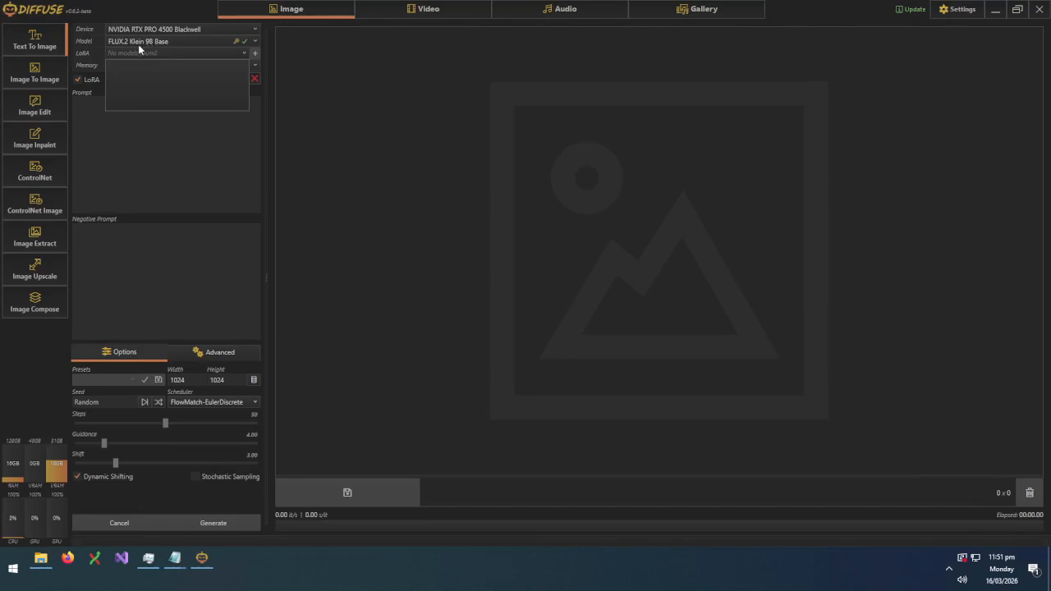
{"action": "left_click", "coordinate": [161, 51]}
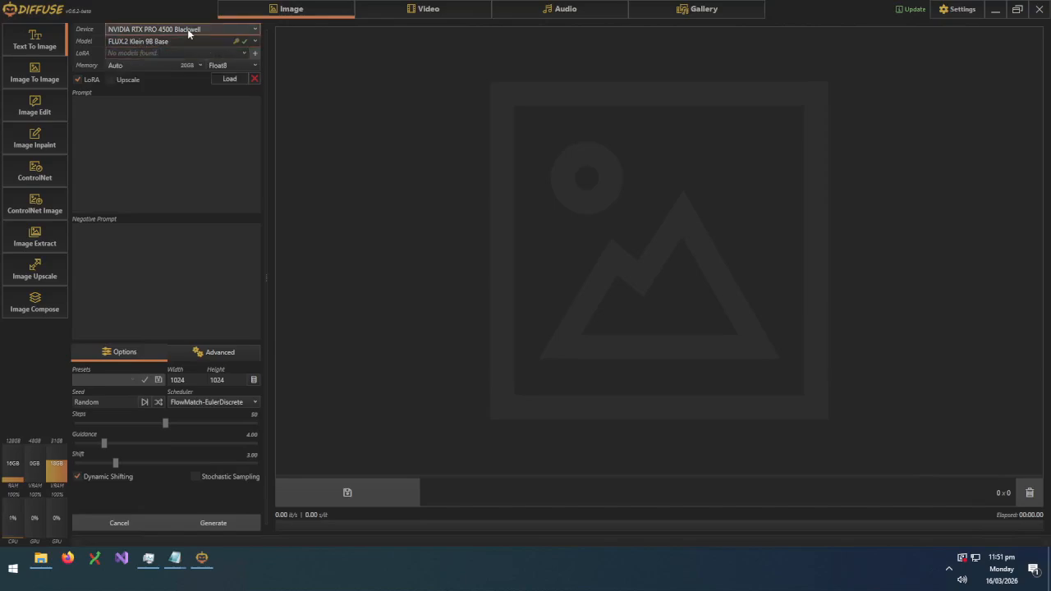
{"action": "left_click", "coordinate": [187, 29]}
{"action": "left_click", "coordinate": [188, 32]}
{"action": "left_click", "coordinate": [199, 41]}
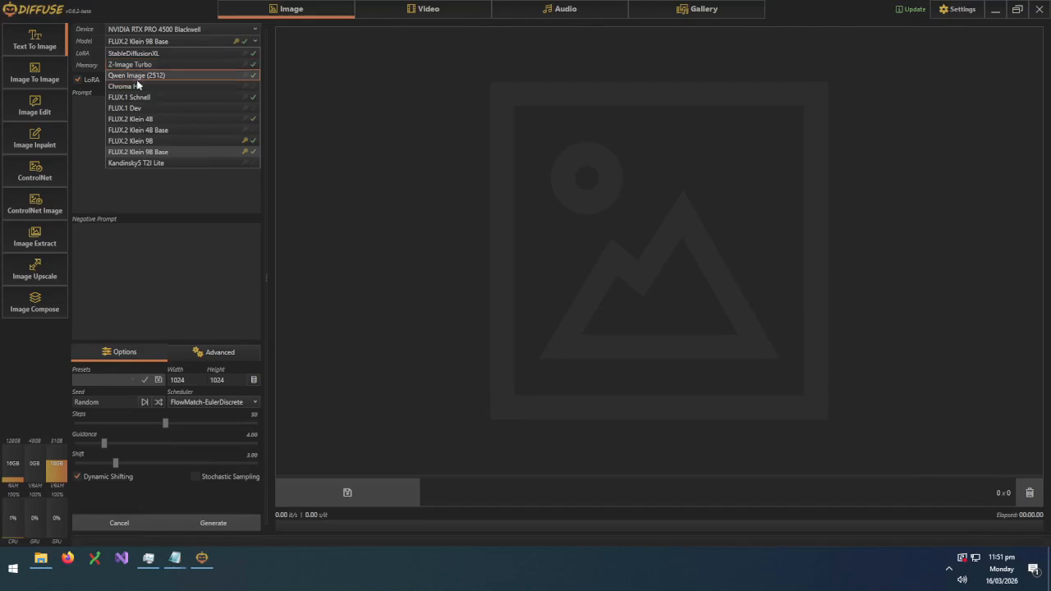
{"action": "left_click", "coordinate": [98, 96]}
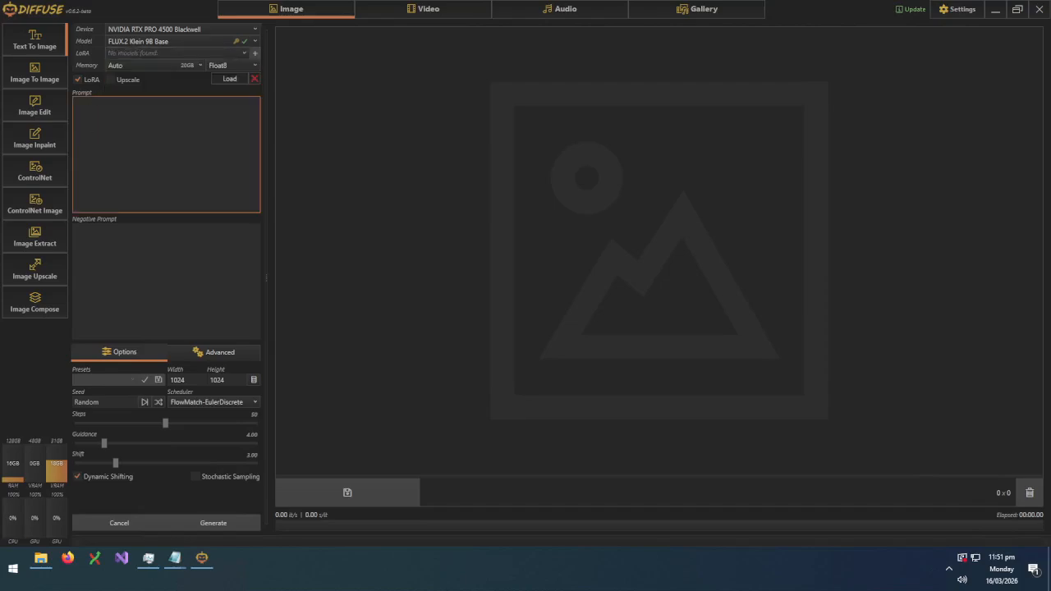
{"action": "left_click", "coordinate": [161, 42]}
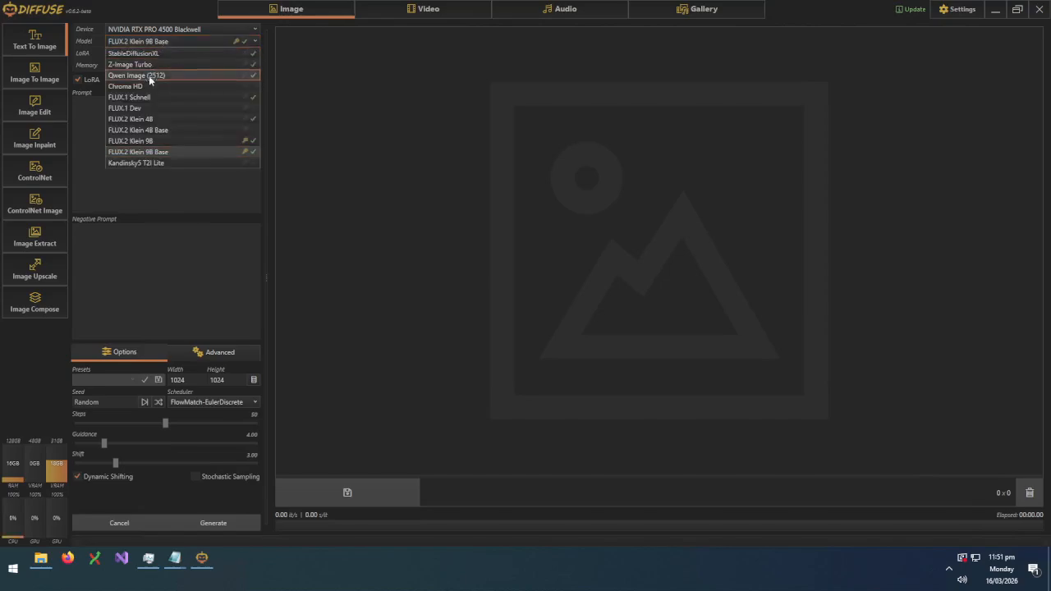
{"action": "left_click", "coordinate": [152, 64]}
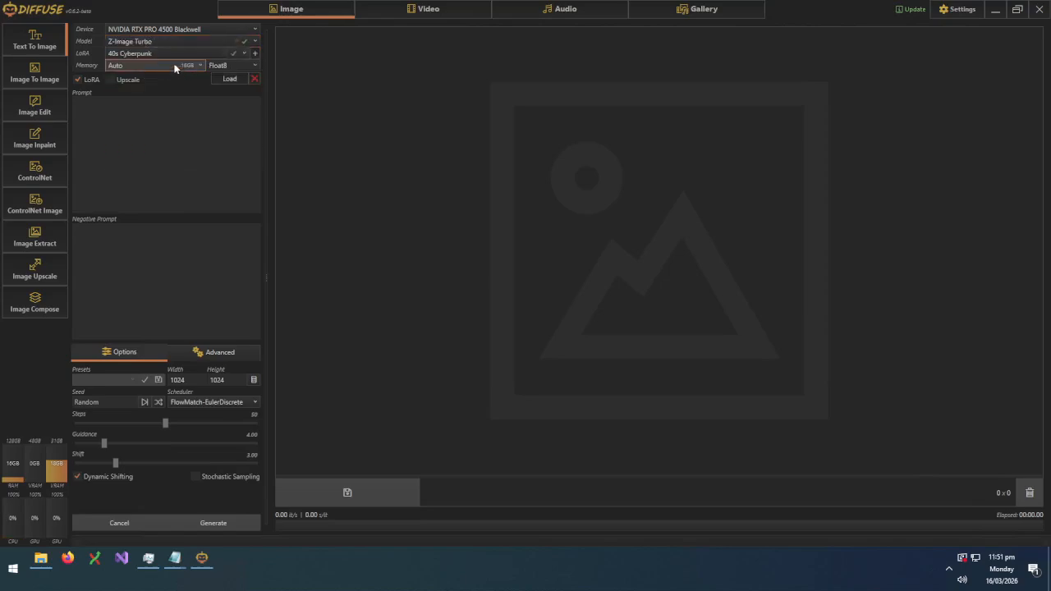
Review the LoRAs available for Z-Image Turbo and keep 40s Cyberpunk selected
{"action": "left_click", "coordinate": [163, 55]}
{"action": "left_click", "coordinate": [151, 67]}
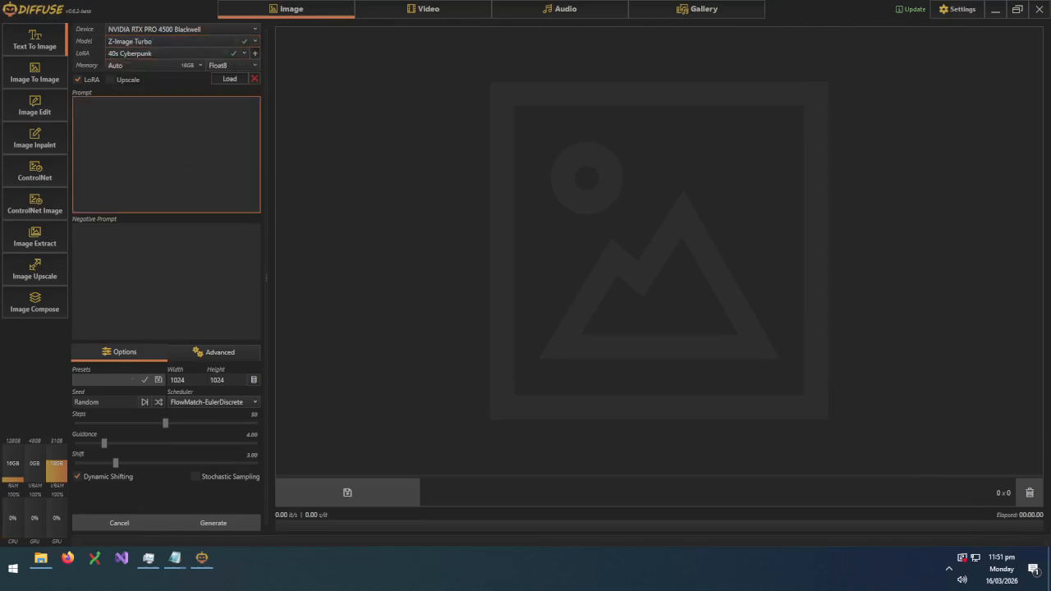
{"action": "left_click", "coordinate": [141, 54]}
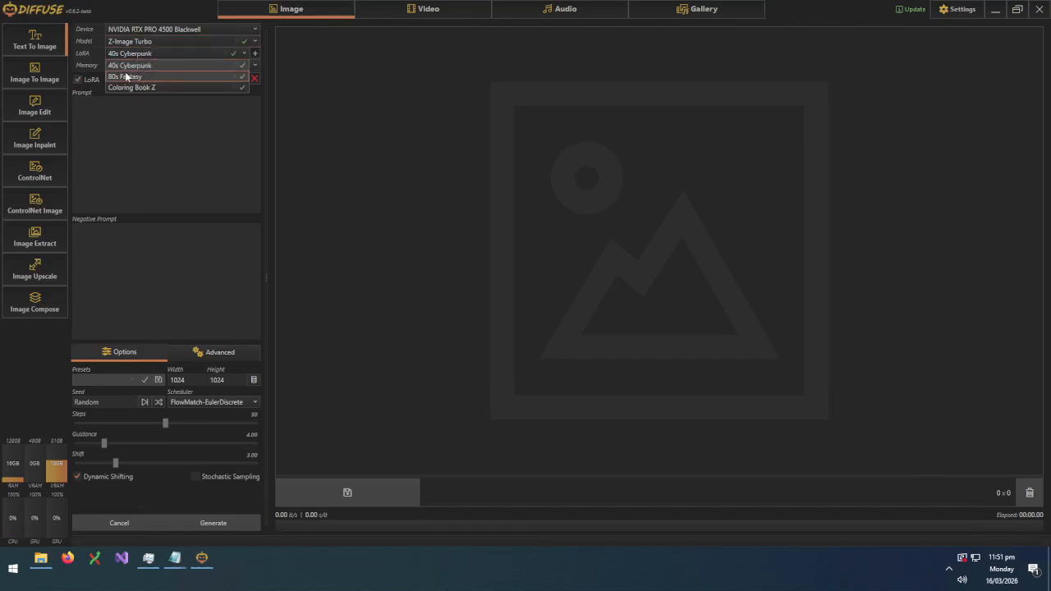
{"action": "left_click", "coordinate": [127, 66]}
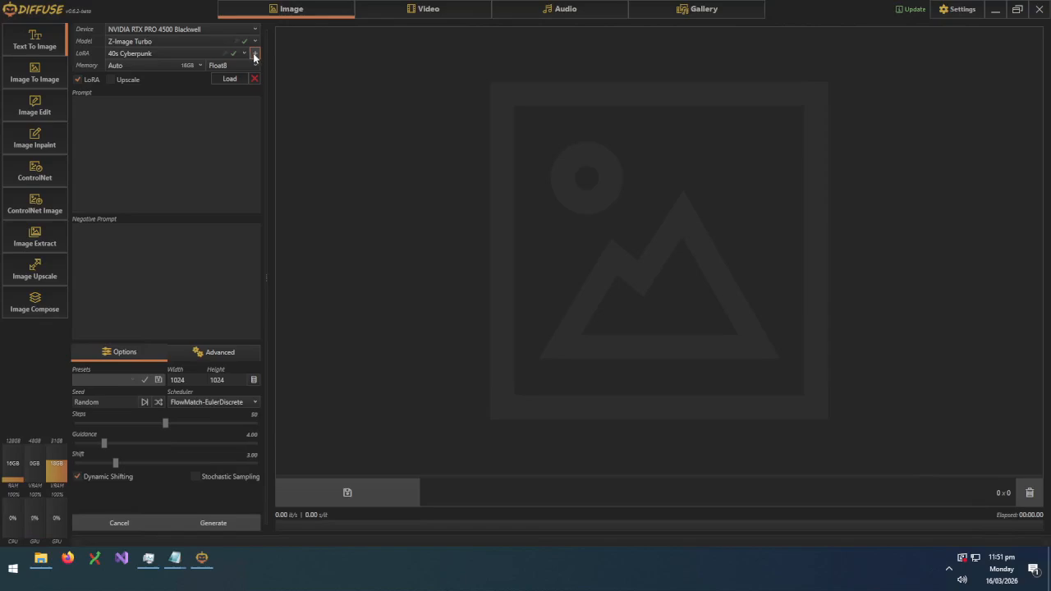
Add three extra LoRA slots below 40s Cyberpunk and remove all three again
{"action": "left_click", "coordinate": [254, 55]}
{"action": "left_click", "coordinate": [254, 54]}
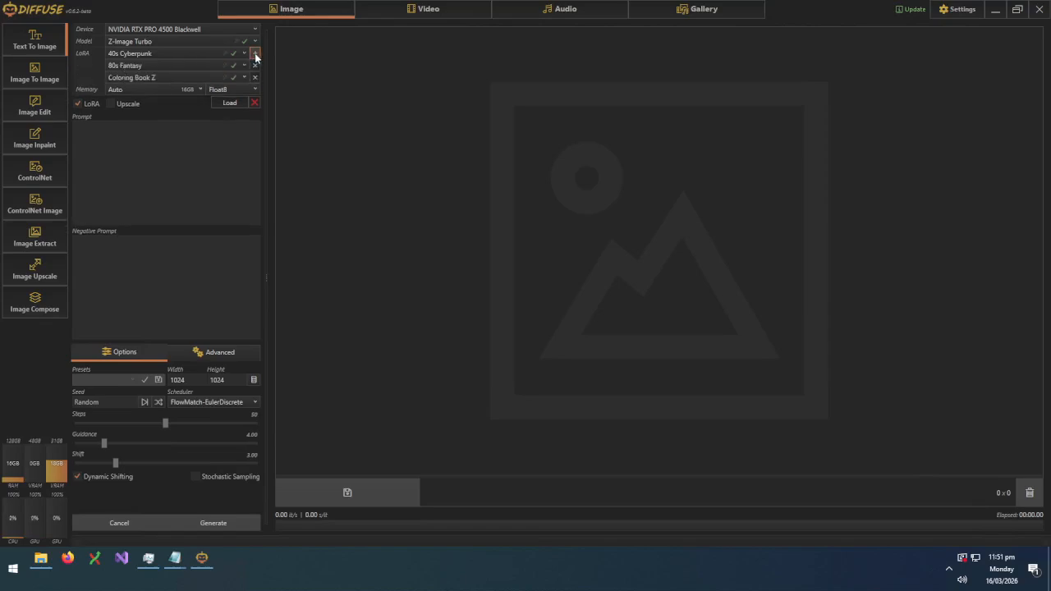
{"action": "left_click", "coordinate": [255, 54]}
{"action": "left_click", "coordinate": [255, 89]}
{"action": "left_click", "coordinate": [254, 77]}
{"action": "left_click", "coordinate": [254, 66]}
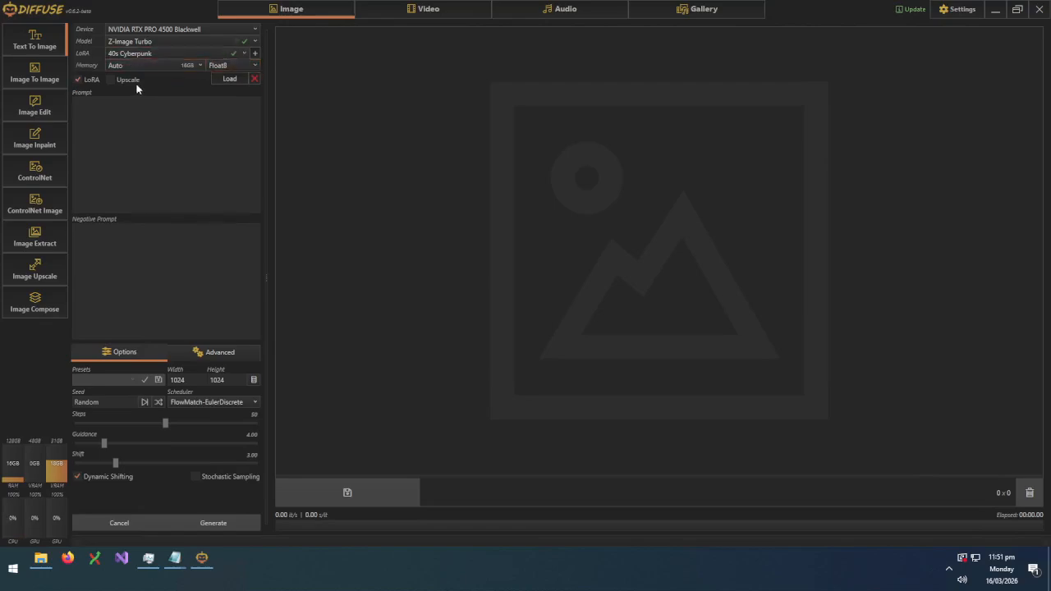
Turn LoRA off, and temporarily enable upscaling to examine the available upscaler models
{"action": "left_click", "coordinate": [78, 80]}
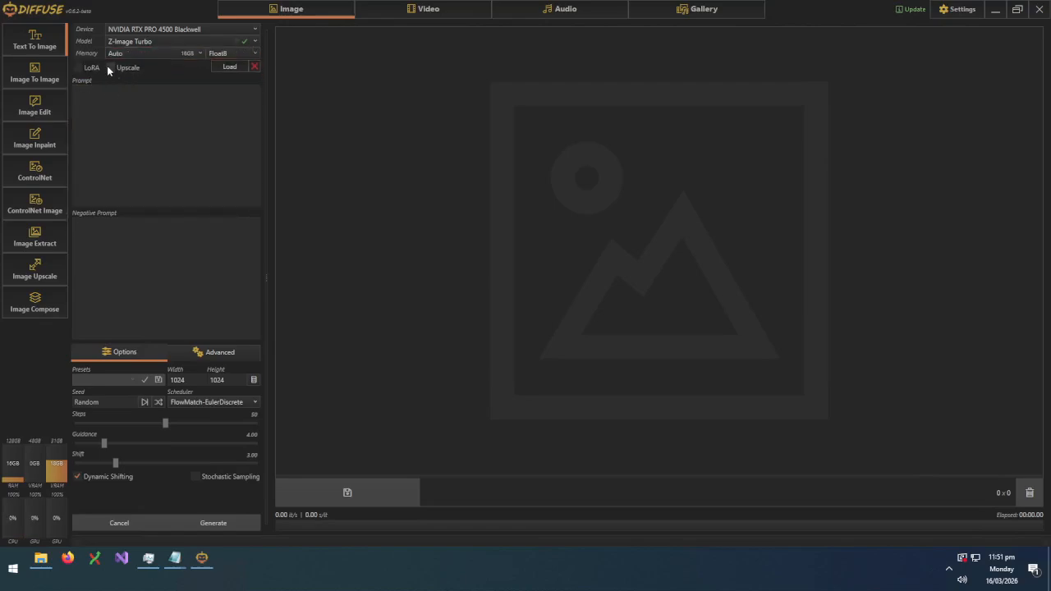
{"action": "left_click", "coordinate": [110, 66]}
{"action": "left_click", "coordinate": [150, 53]}
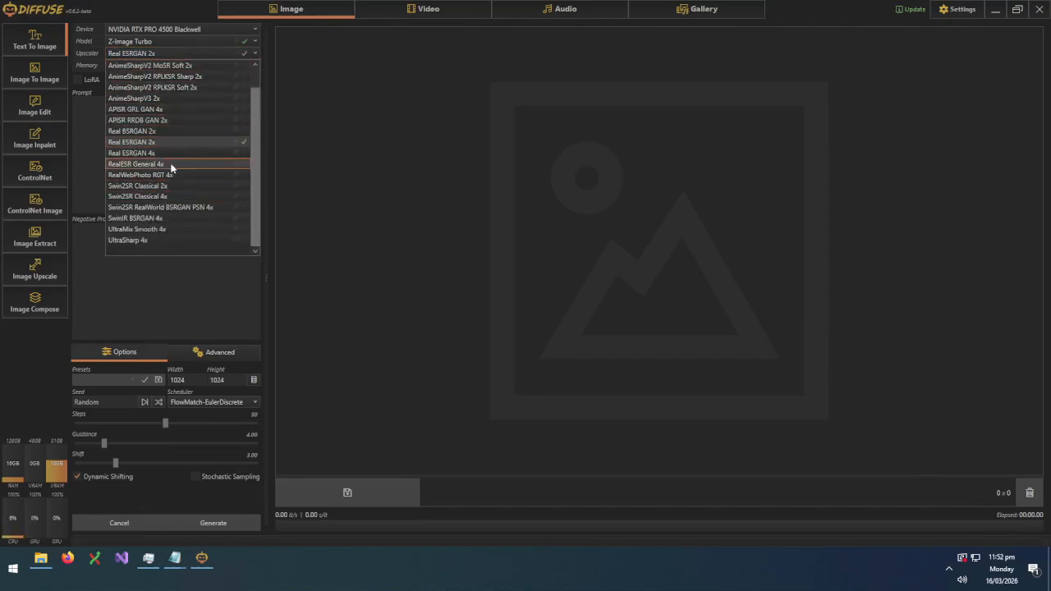
{"action": "left_click", "coordinate": [180, 319]}
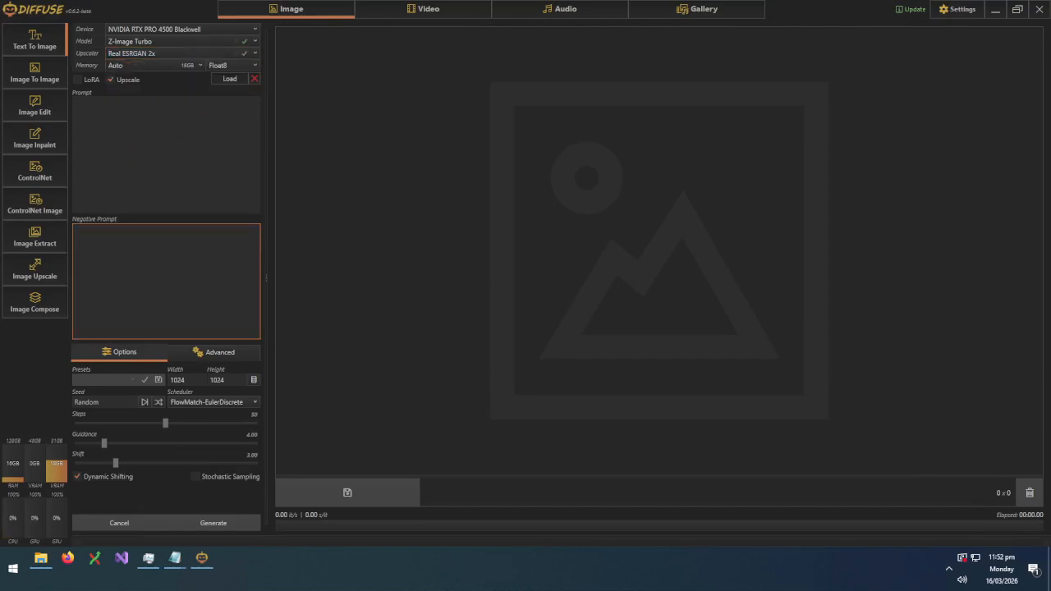
{"action": "left_click", "coordinate": [112, 78]}
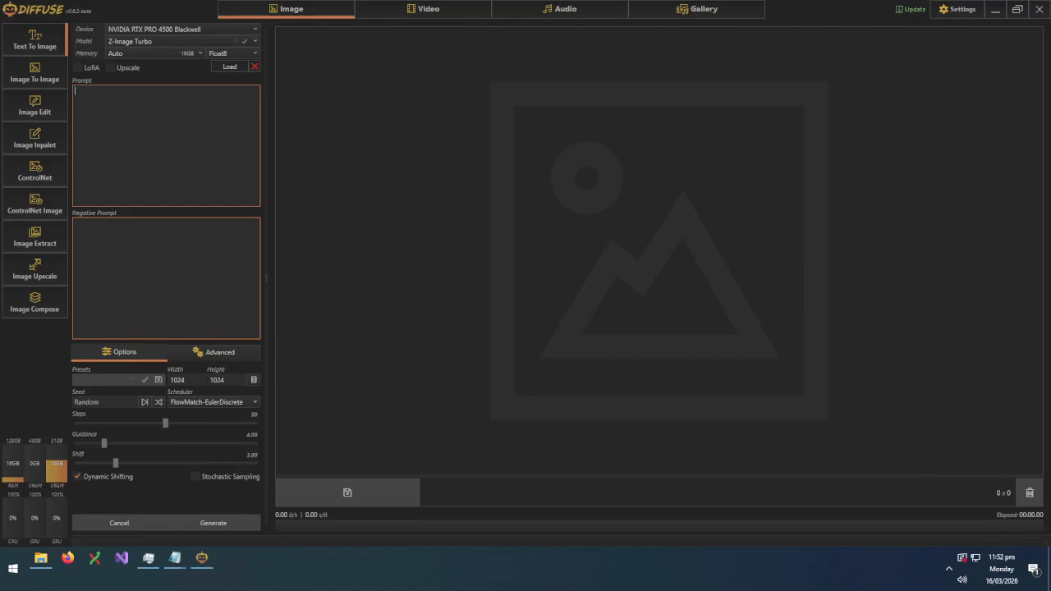
Write the prompt opening "a muscular young lion standing in a night club, he has his head shaved around the sides and back"
{"action": "left_click", "coordinate": [165, 278]}
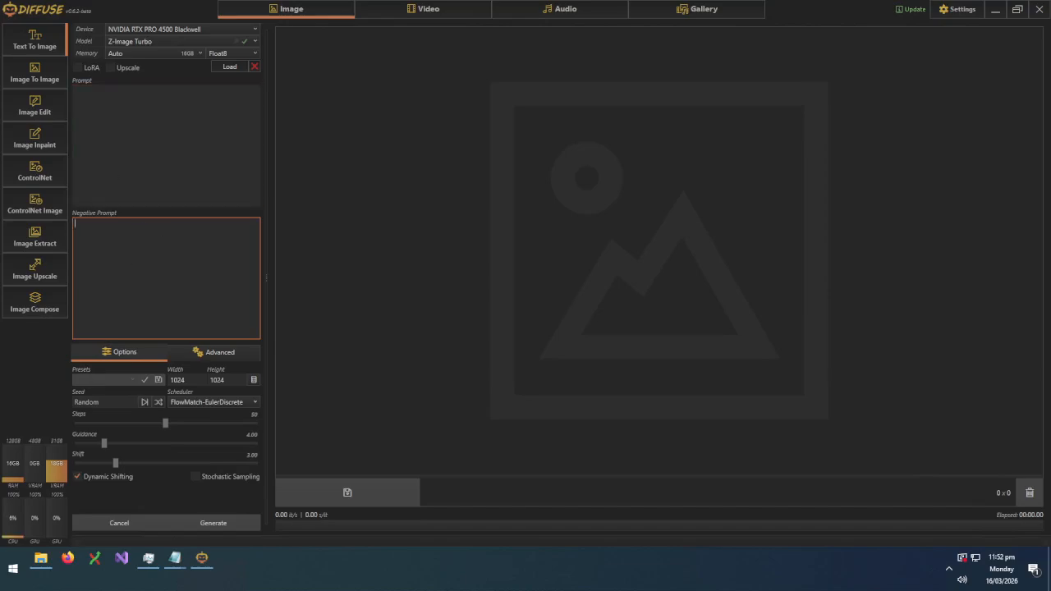
{"action": "left_click", "coordinate": [166, 146]}
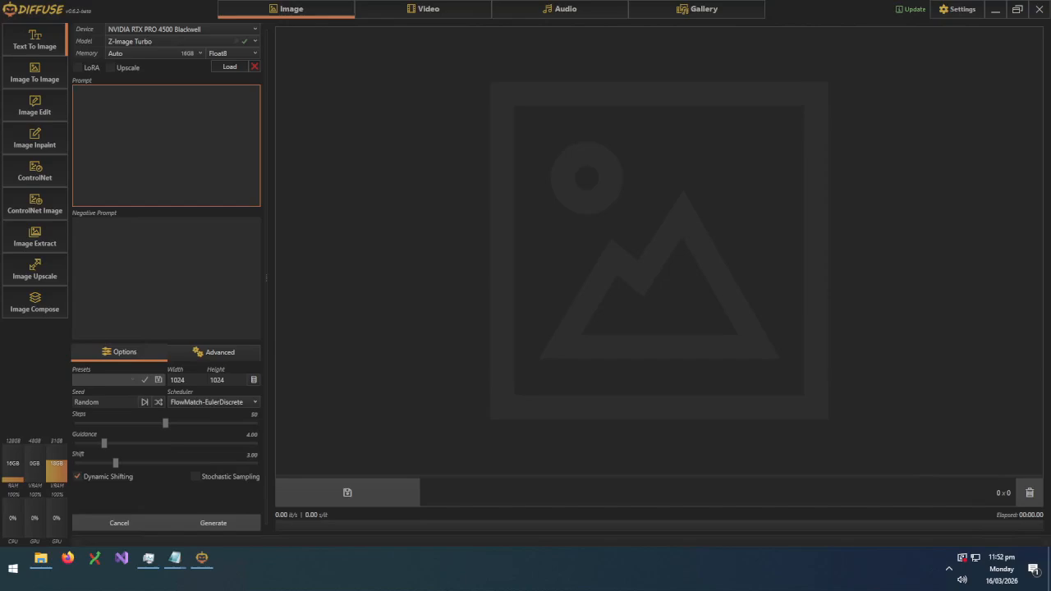
{"action": "type", "text": "a muscular young lion standing in a night club"}
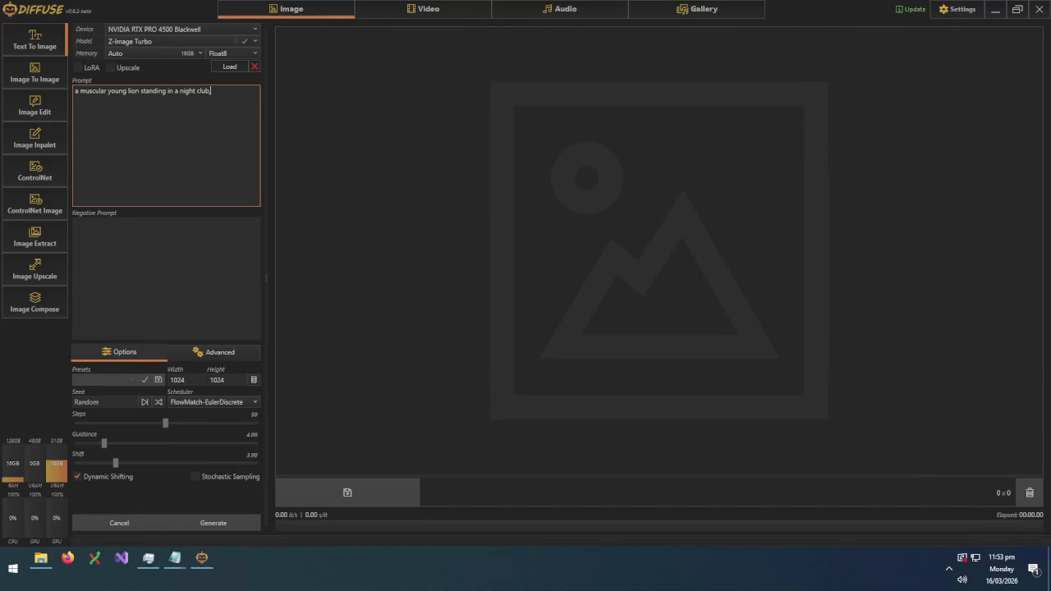
{"action": "type", "text": ", he has his head shaved around the sides and back and is w"}
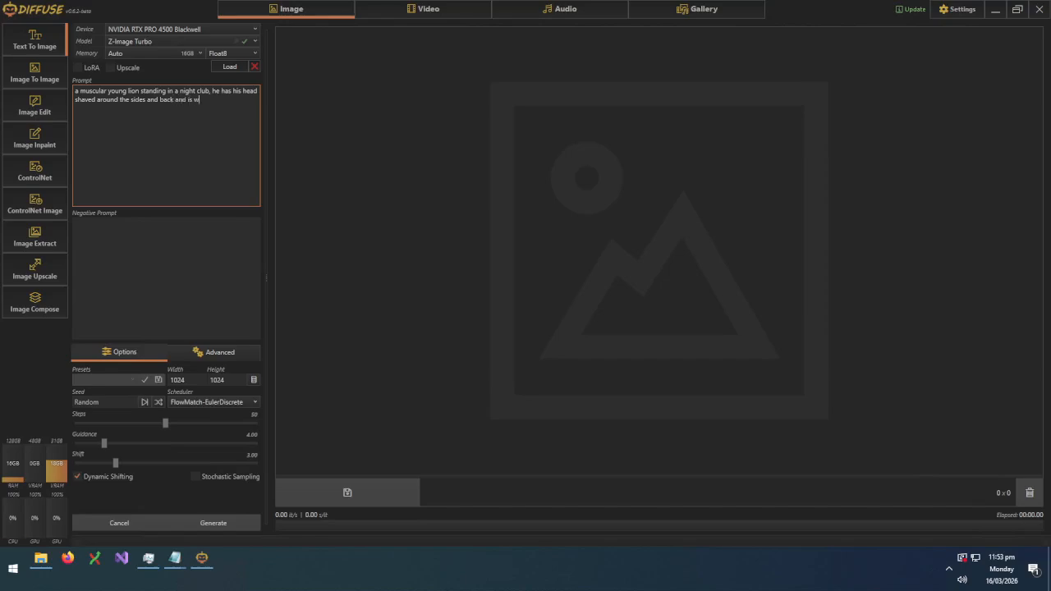
Continue the prompt with "and is wearing aviator sunglasses, he is wearing a black sleeveless hooded shirt and green headphones, his hair is fiery orange with green highlights"
{"action": "type", "text": "earing aviator sunglasses, he is wearing a black sleeveless ho"}
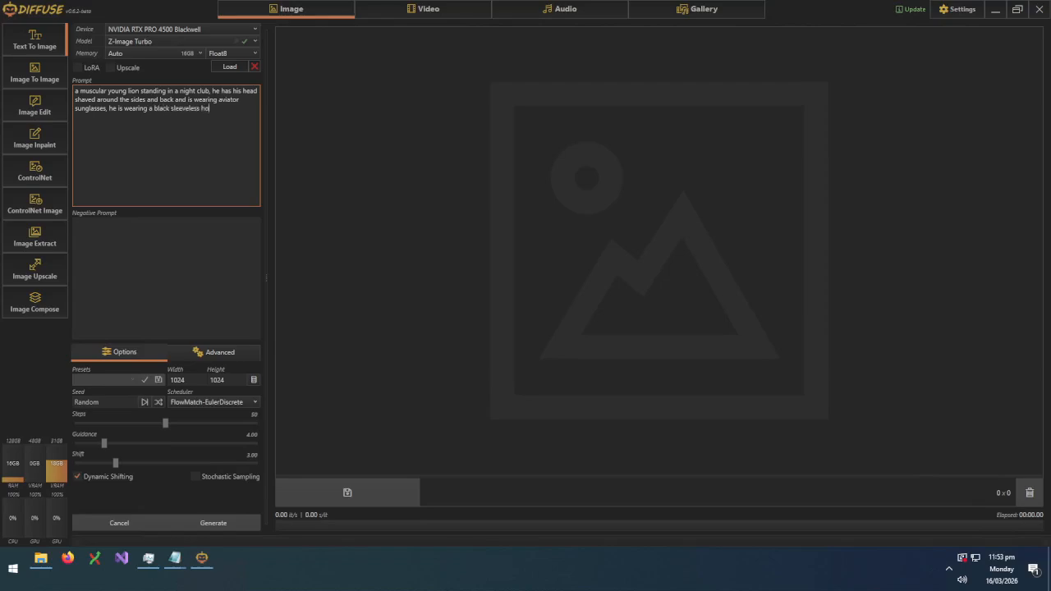
{"action": "type", "text": "oded shirt and green headphones, his hair"}
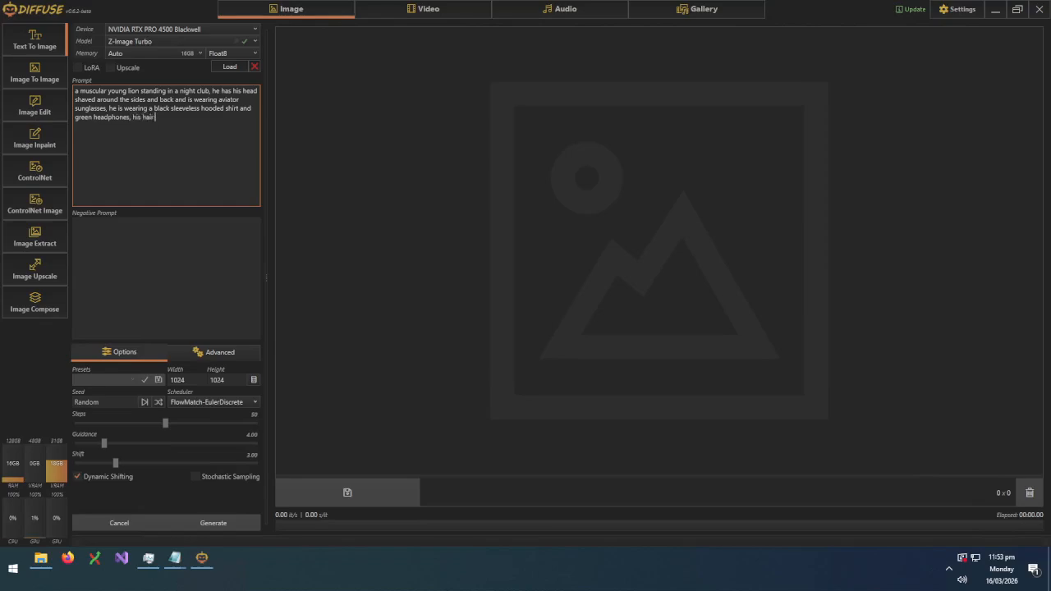
{"action": "type", "text": " is fiery orange with green highlights, bright bira"}
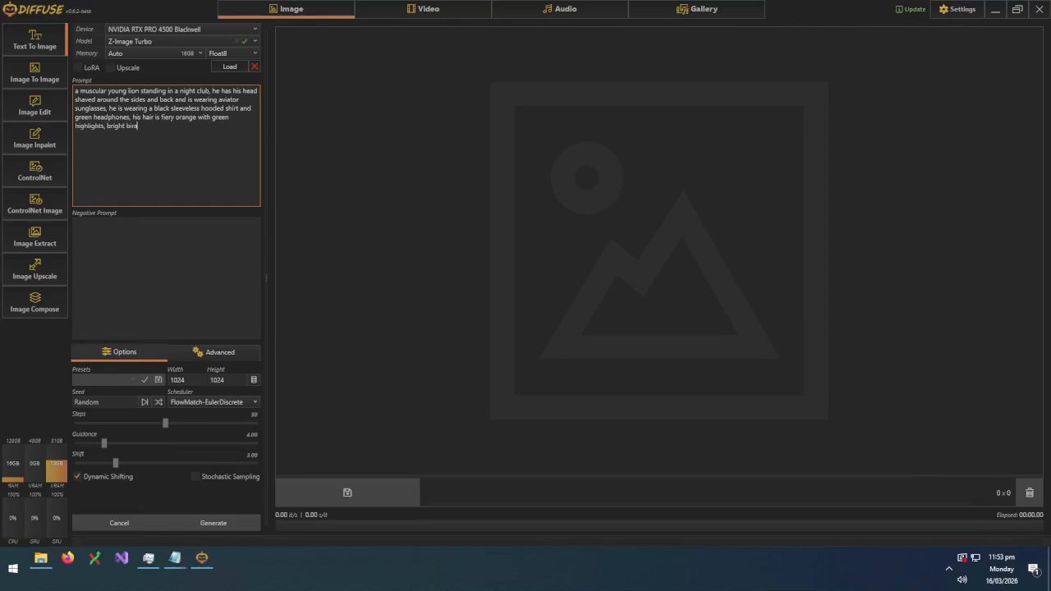
Finish the prompt with "bright vibrant colors, neon green and orange, high definition, cinematic, high quality, DSLR, HD"
{"action": "key", "text": "BackSpace"}
{"action": "key", "text": "BackSpace"}
{"action": "type", "text": "vibrant colors, neon green and orange, high de"}
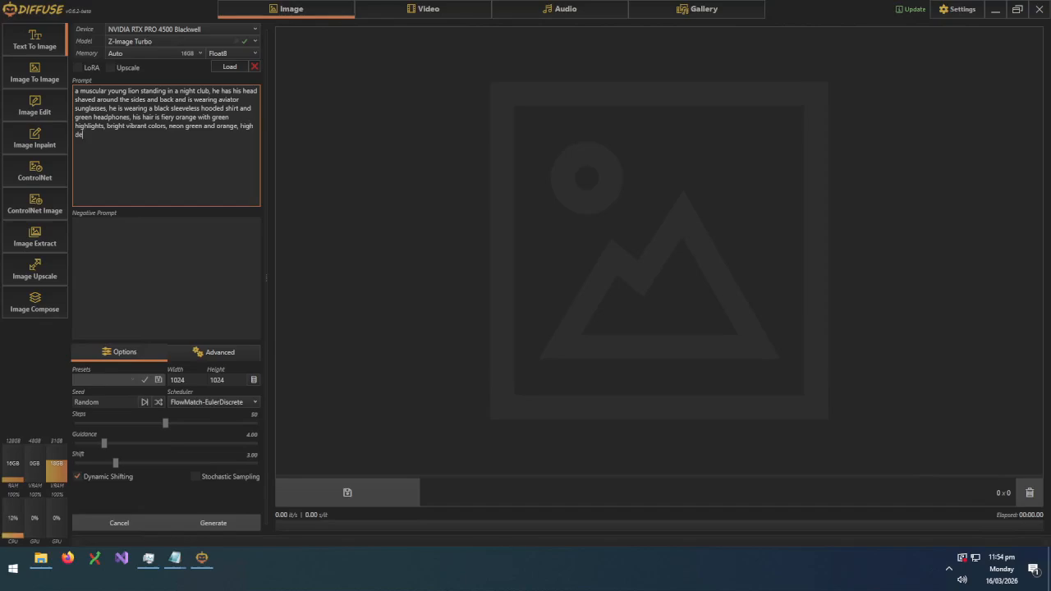
{"action": "type", "text": "finition, cinematic, high qualit"}
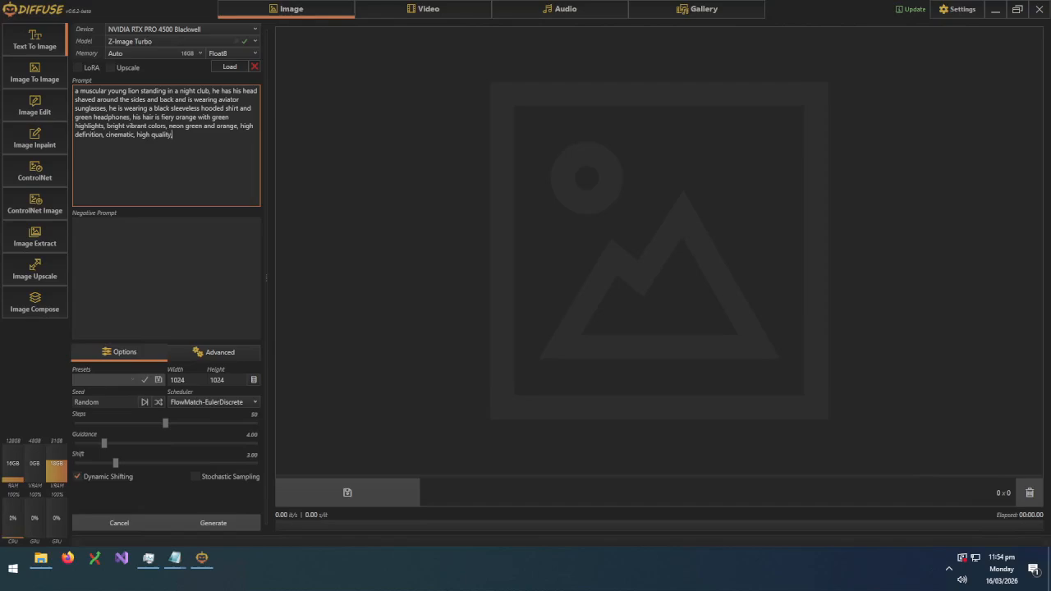
{"action": "type", "text": "y, DSLR, HD"}
Load the Z-Image Turbo model and generate two images from the lion prompt with random seeds
{"action": "left_click", "coordinate": [213, 523]}
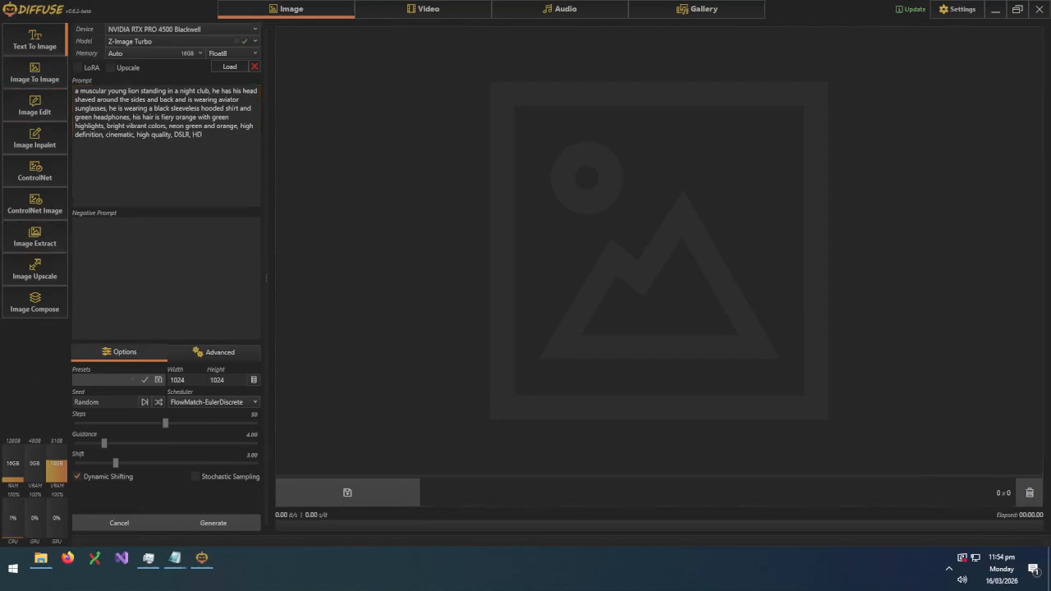
{"action": "left_click", "coordinate": [233, 68]}
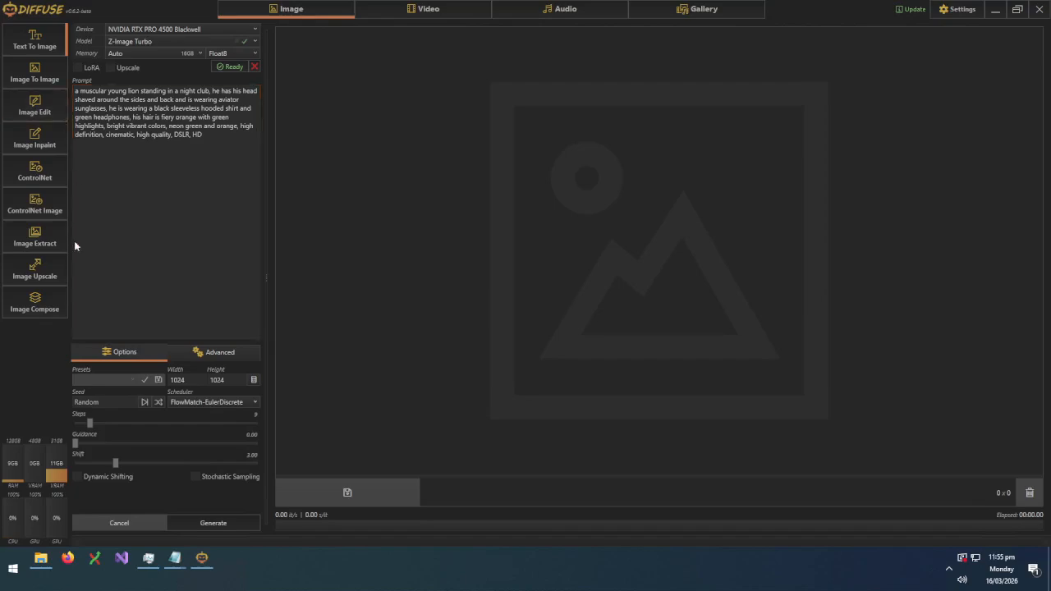
{"action": "left_click", "coordinate": [222, 524]}
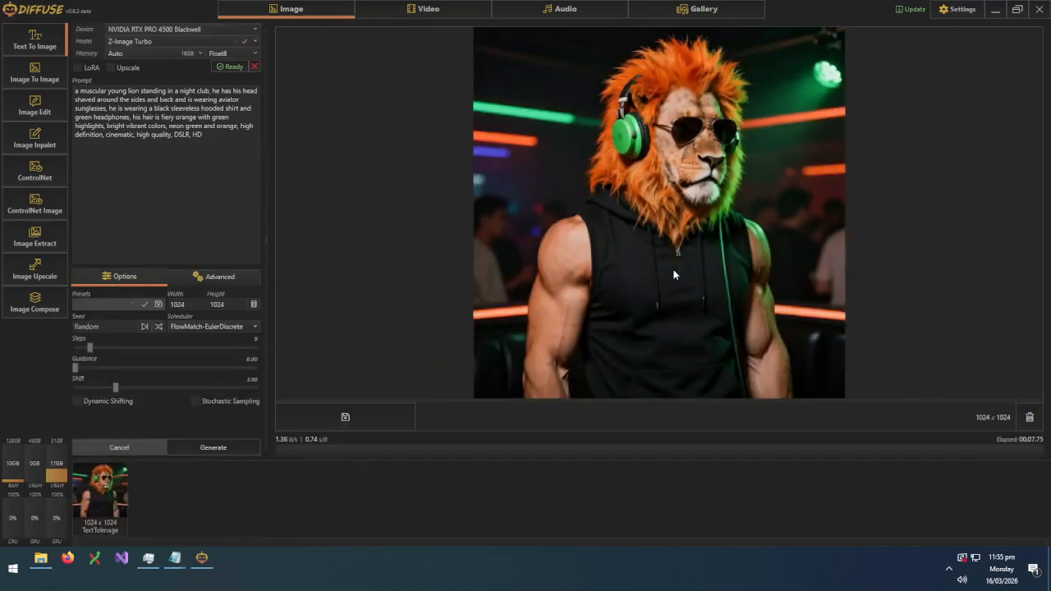
{"action": "left_click", "coordinate": [223, 451]}
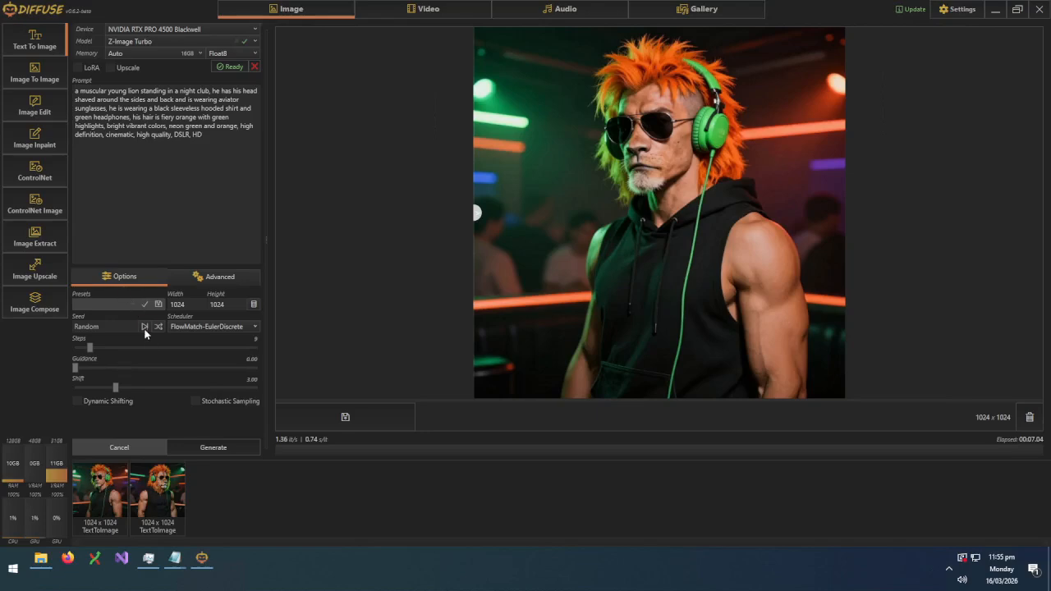
{"action": "double_click", "coordinate": [110, 509]}
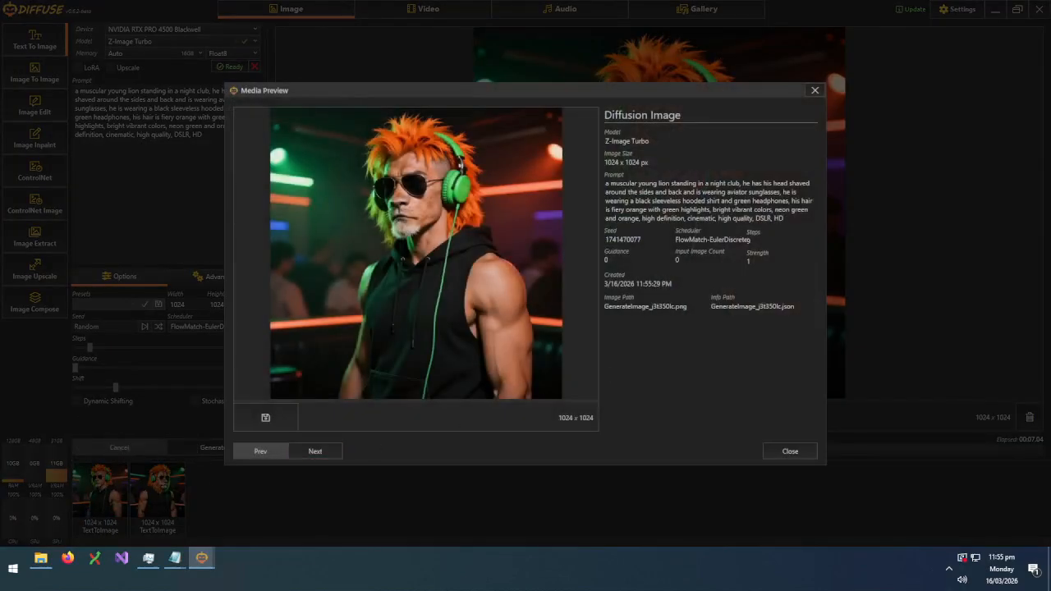
{"action": "double_click", "coordinate": [623, 239]}
{"action": "key", "text": "ctrl+c"}
{"action": "left_click", "coordinate": [814, 90]}
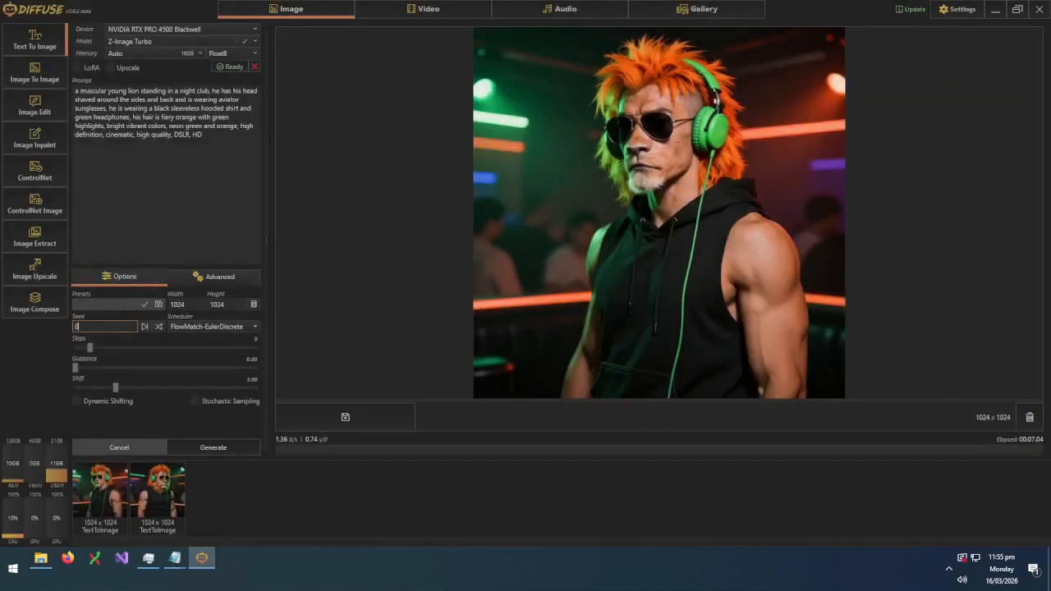
{"action": "key", "text": "ctrl+v"}
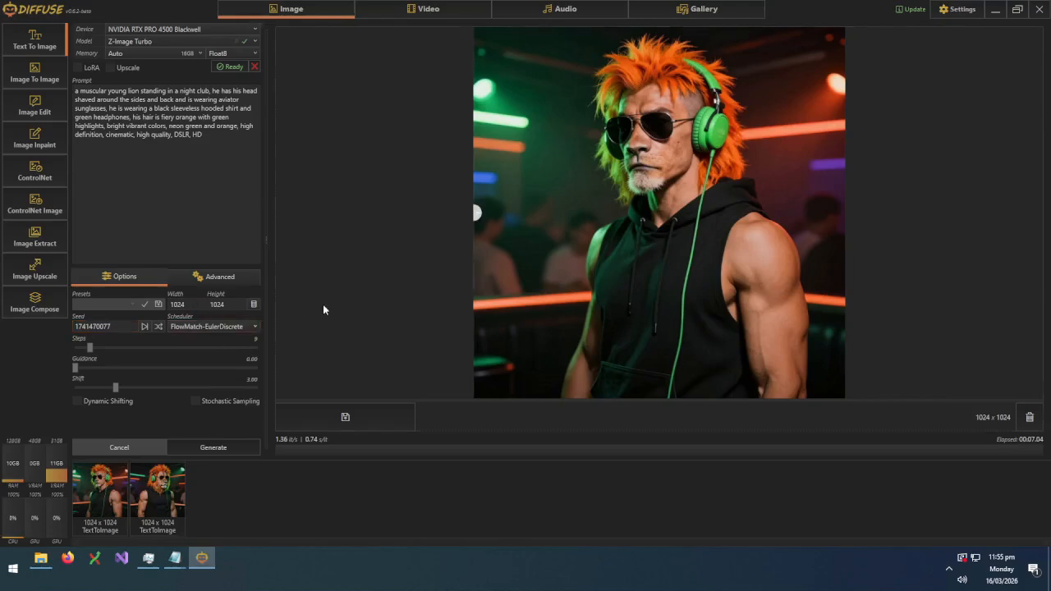
{"action": "left_click", "coordinate": [212, 448]}
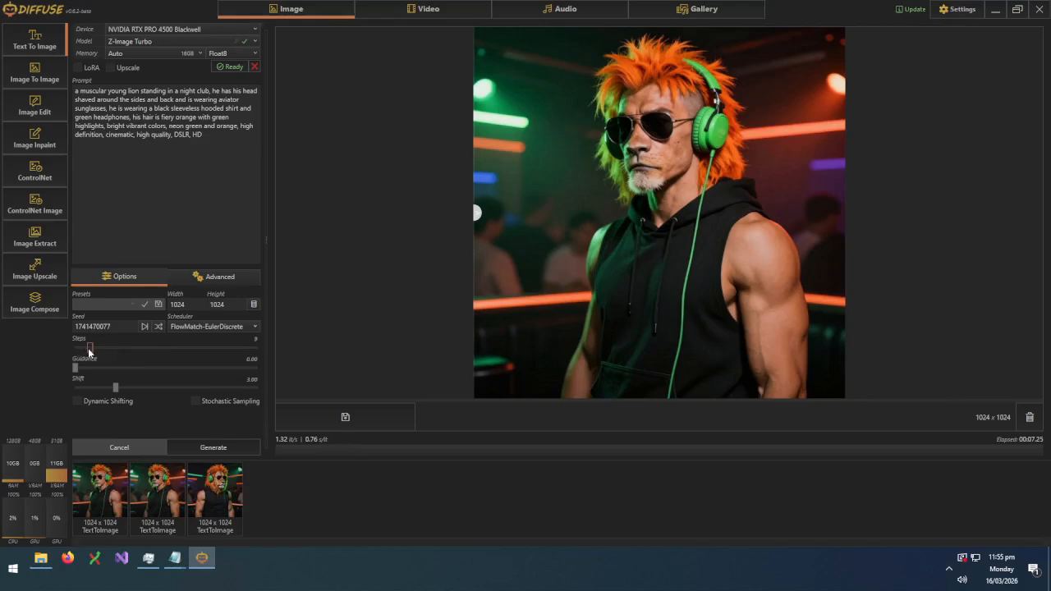
Generate the image again with 13 steps, and preview the preceding same-seed image for comparison
{"action": "left_click_drag", "start_coordinate": [88, 353], "coordinate": [97, 352]}
{"action": "left_click", "coordinate": [227, 446]}
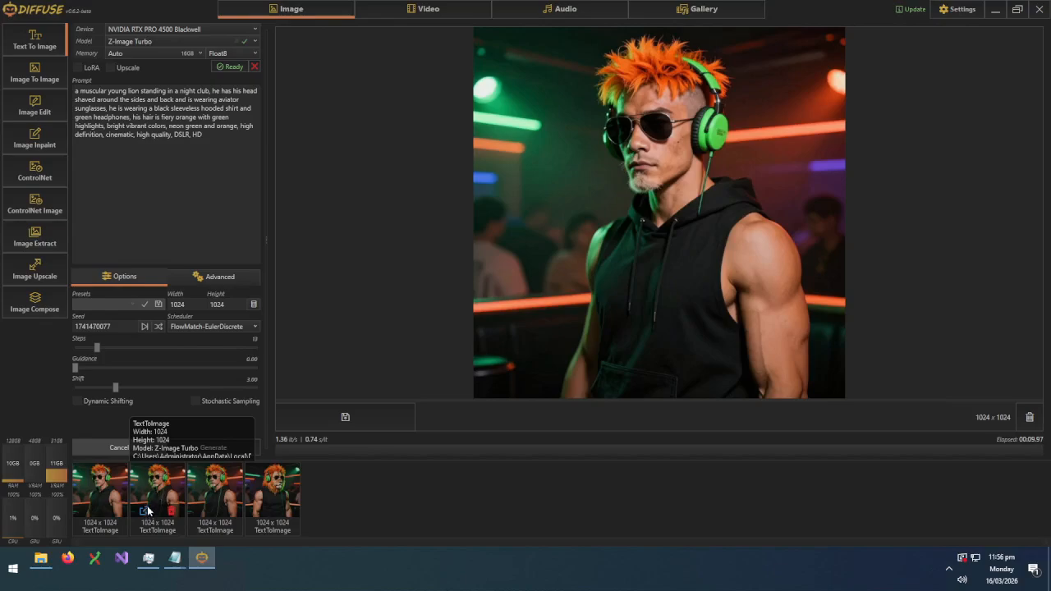
{"action": "left_click", "coordinate": [146, 510]}
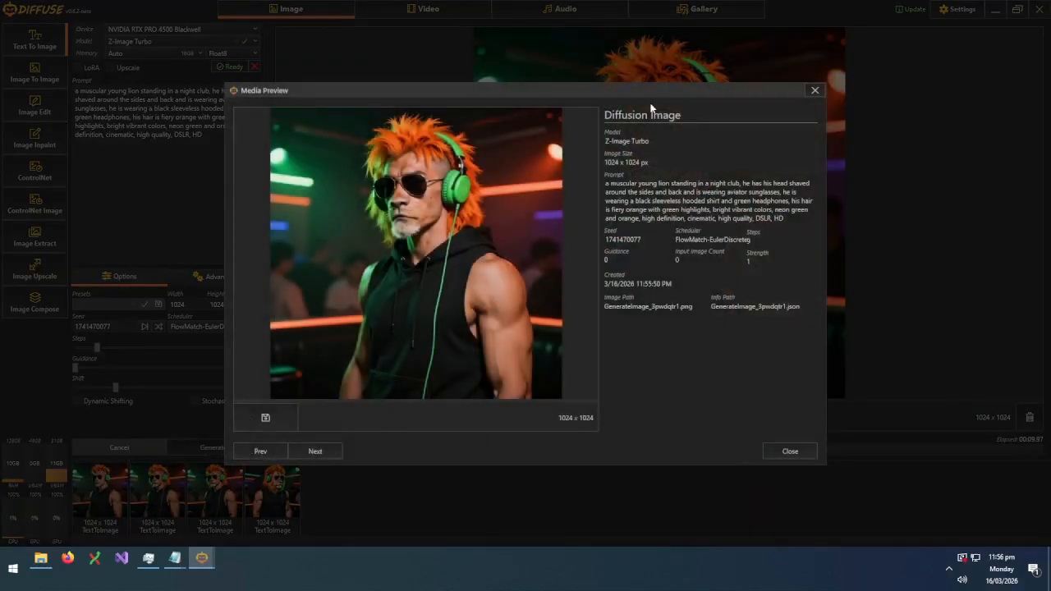
{"action": "left_click", "coordinate": [815, 90]}
{"action": "mouse_move", "coordinate": [87, 511]}
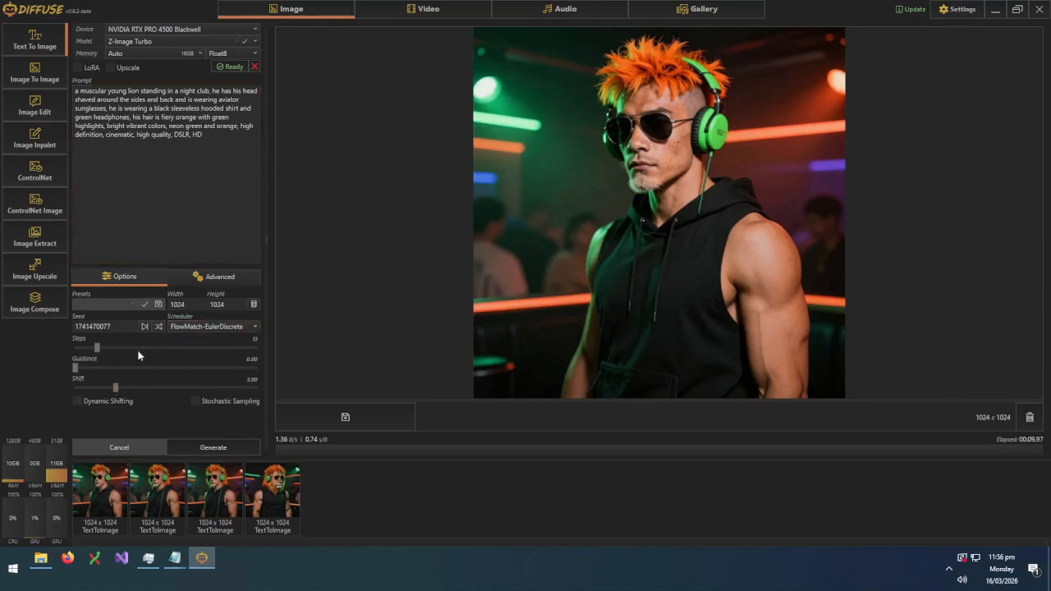
Load FLUX.2 Klein 9B Base, generate the same prompt and seed with it, and preview the last Z-Image Turbo image for comparison
{"action": "left_click", "coordinate": [167, 41]}
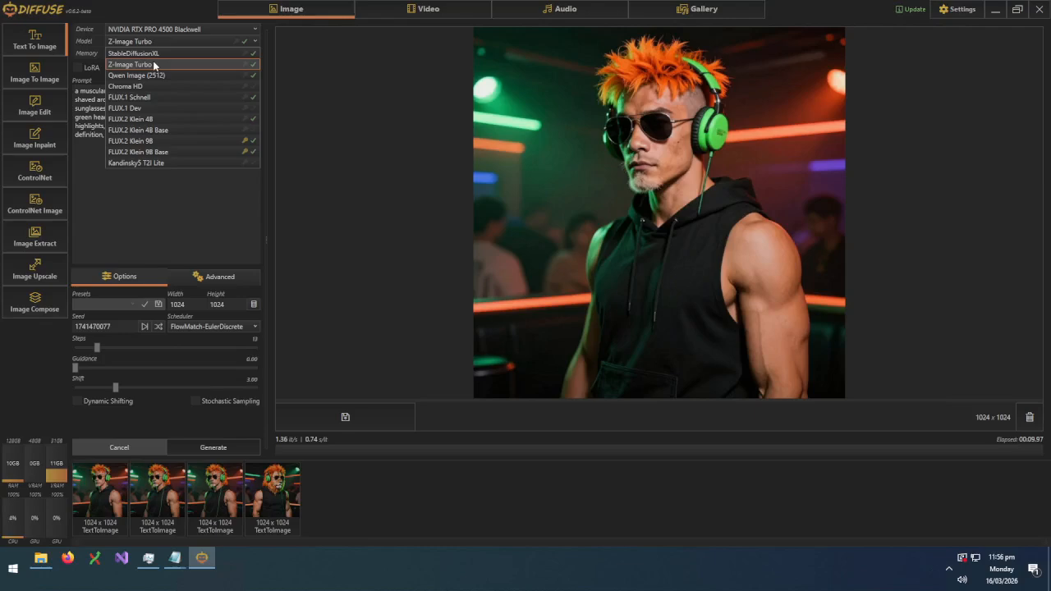
{"action": "left_click", "coordinate": [145, 153]}
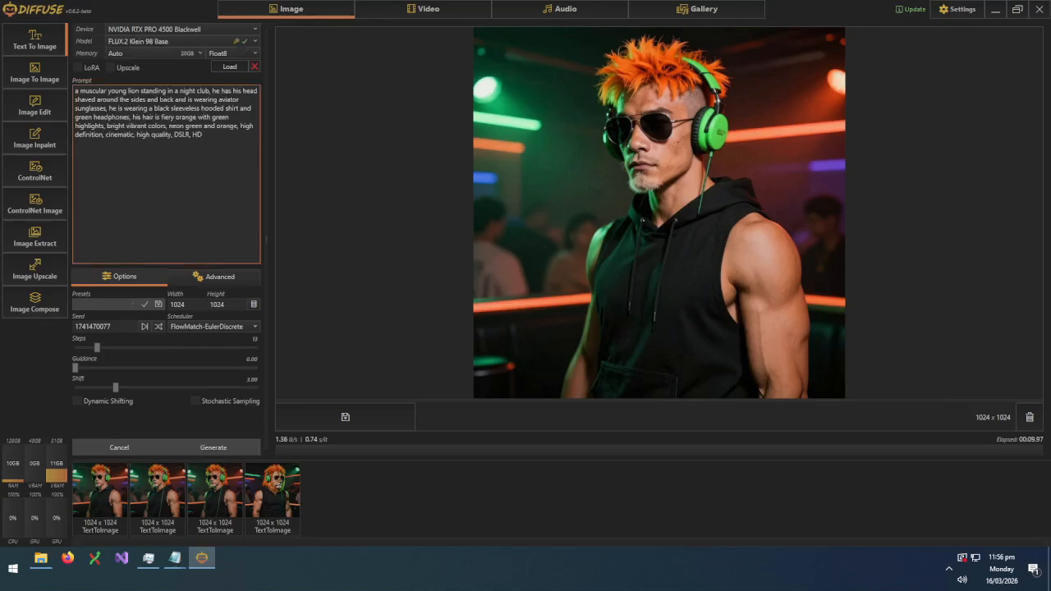
{"action": "left_click", "coordinate": [230, 66]}
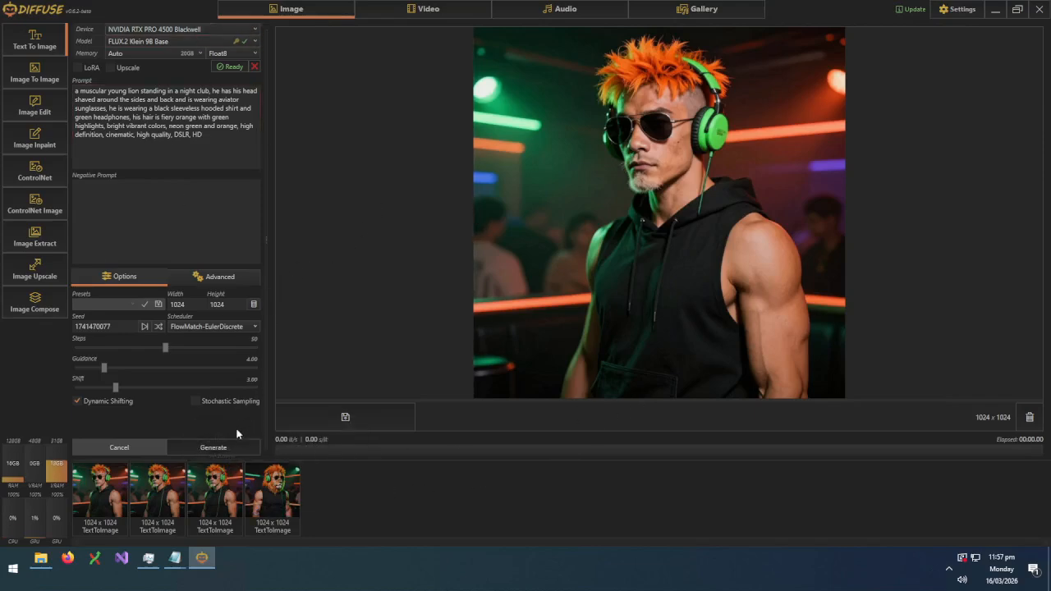
{"action": "left_click", "coordinate": [233, 450]}
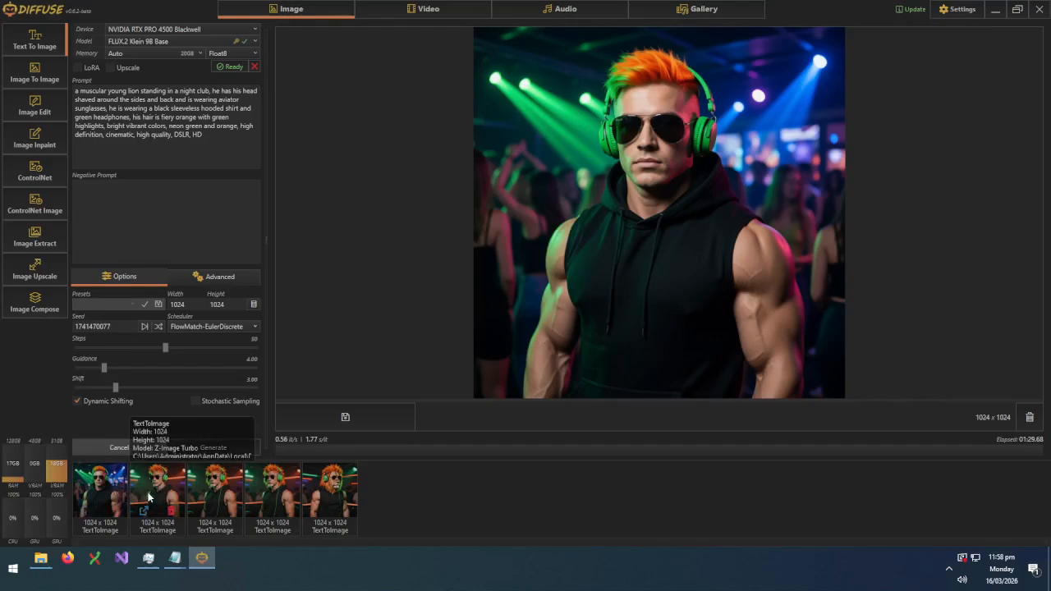
{"action": "left_click", "coordinate": [142, 517]}
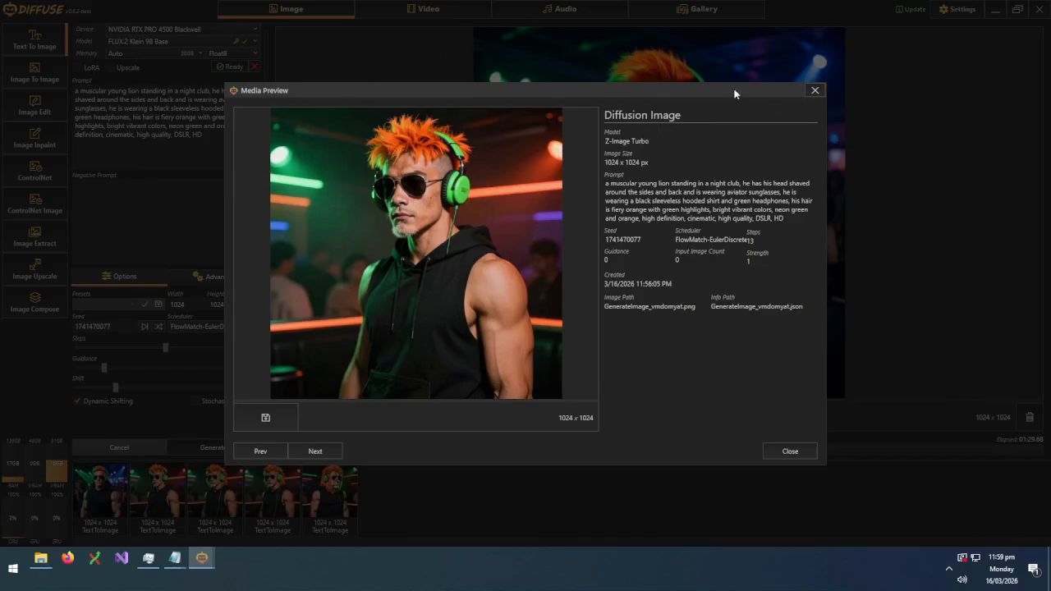
{"action": "left_click", "coordinate": [815, 91]}
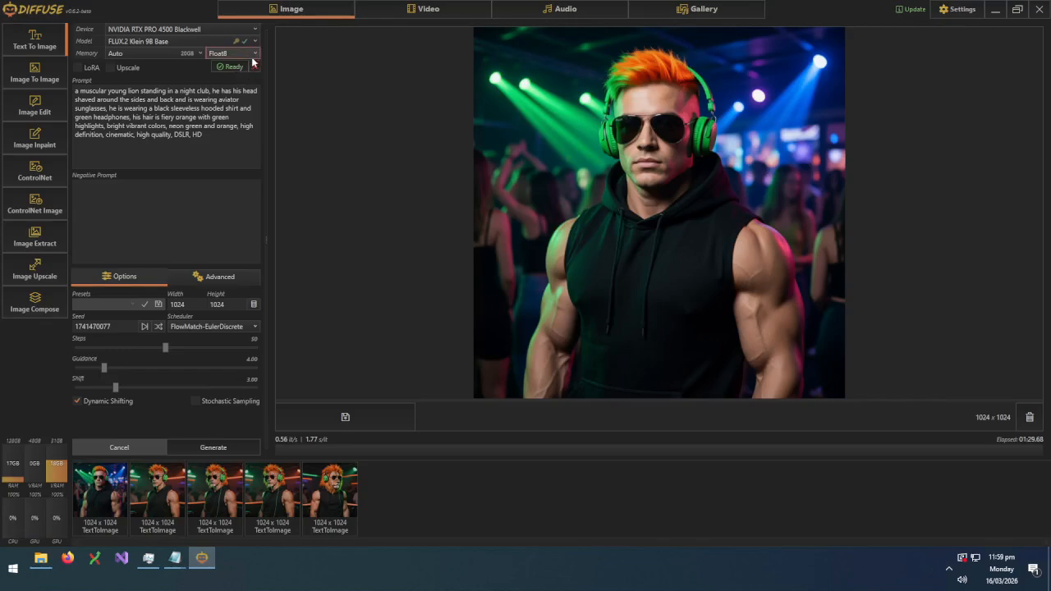
Load the StableDiffusionXL model and generate an image from the same prompt and seed
{"action": "left_click", "coordinate": [164, 42]}
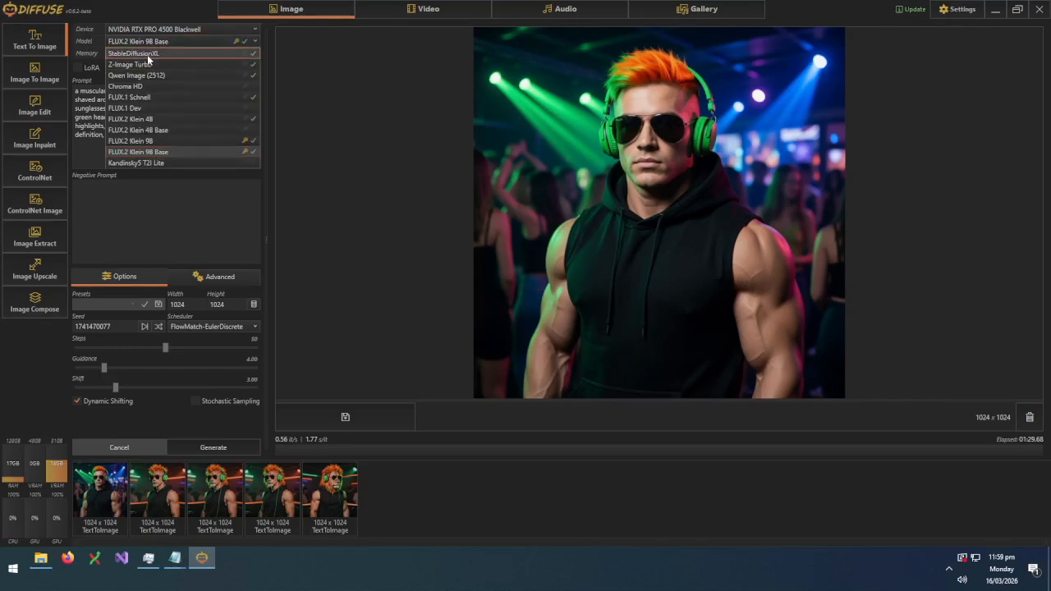
{"action": "left_click", "coordinate": [147, 54]}
{"action": "left_click", "coordinate": [231, 67]}
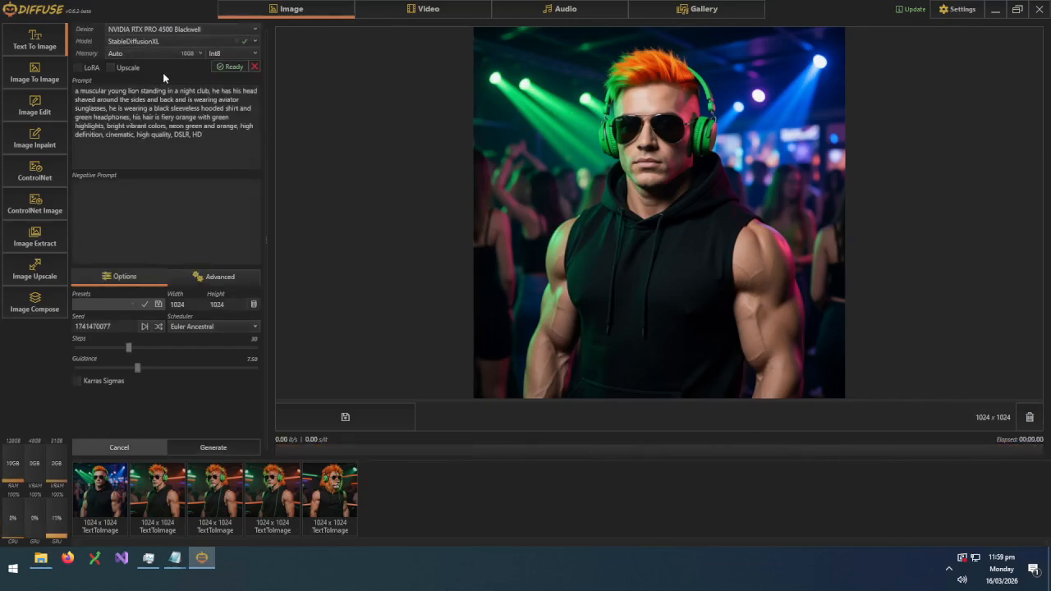
{"action": "left_click", "coordinate": [223, 449]}
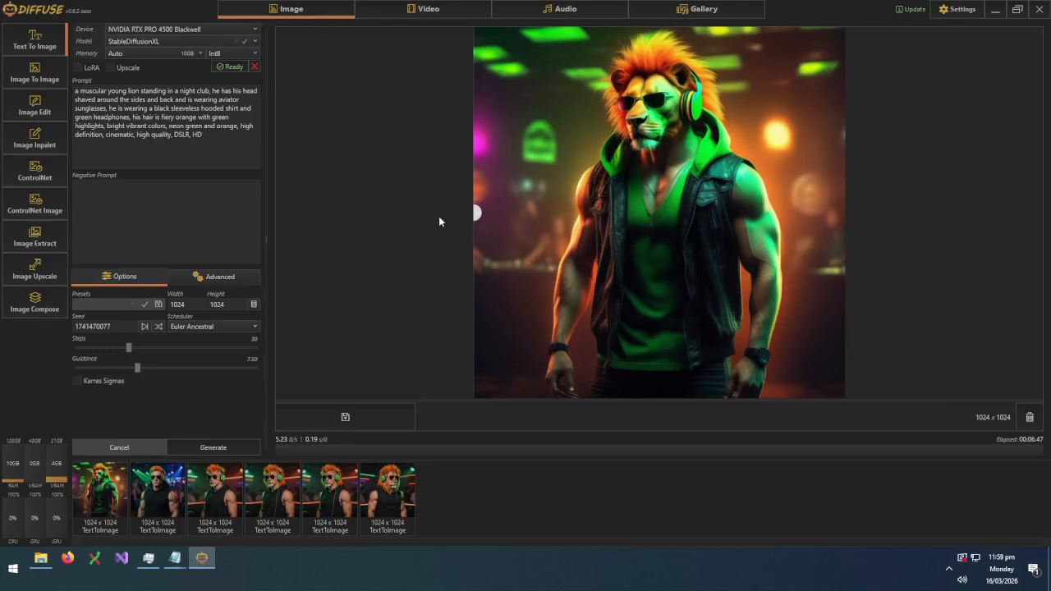
Compare the StableDiffusionXL lion with the FLUX.2 Klein 9B Base image using the comparison slider and the image preview
{"action": "left_click_drag", "start_coordinate": [473, 212], "coordinate": [615, 234]}
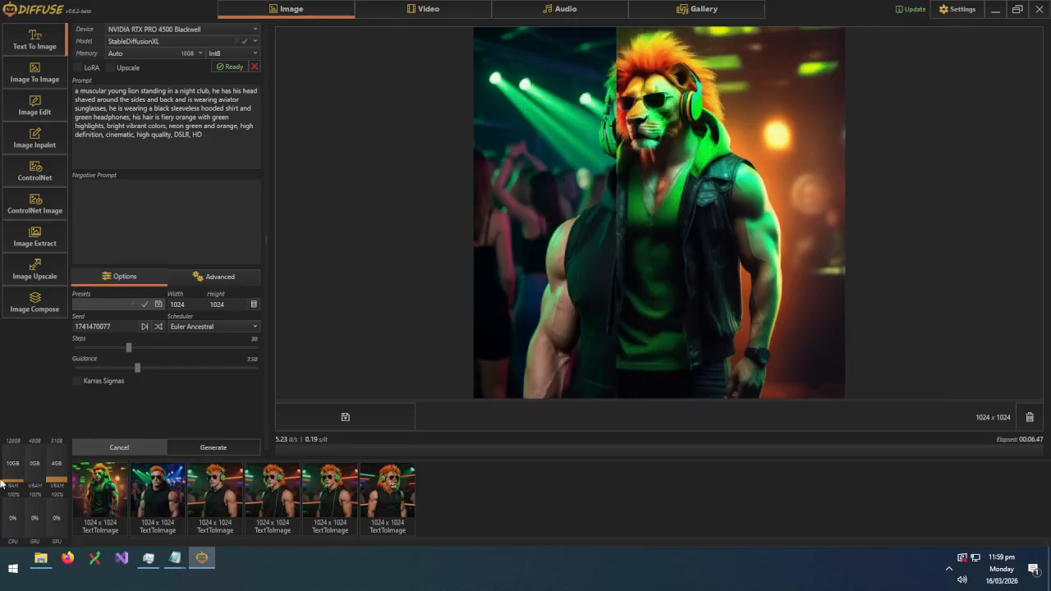
{"action": "double_click", "coordinate": [152, 509]}
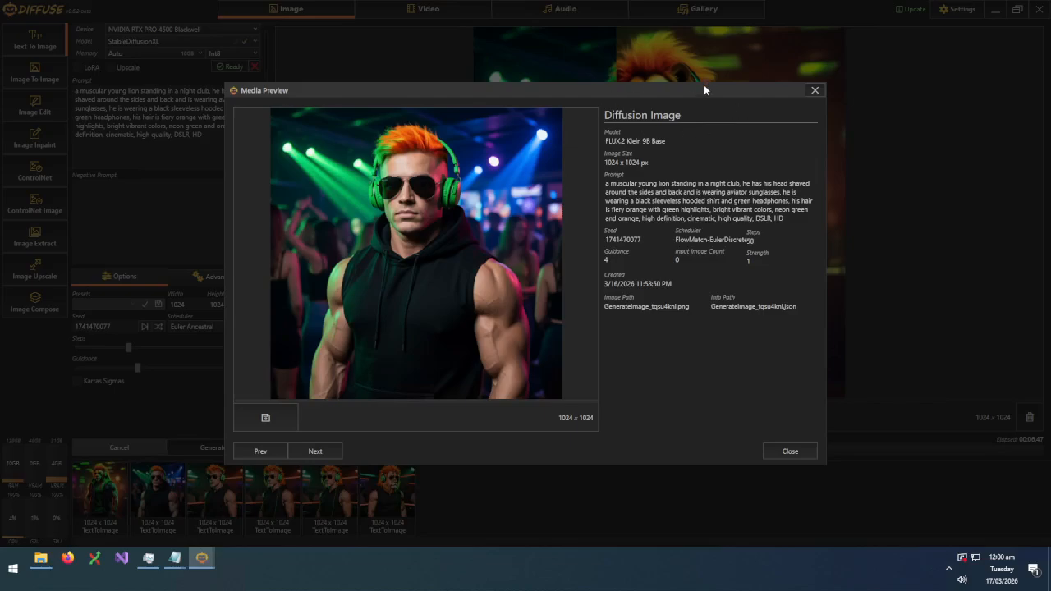
{"action": "left_click", "coordinate": [814, 90]}
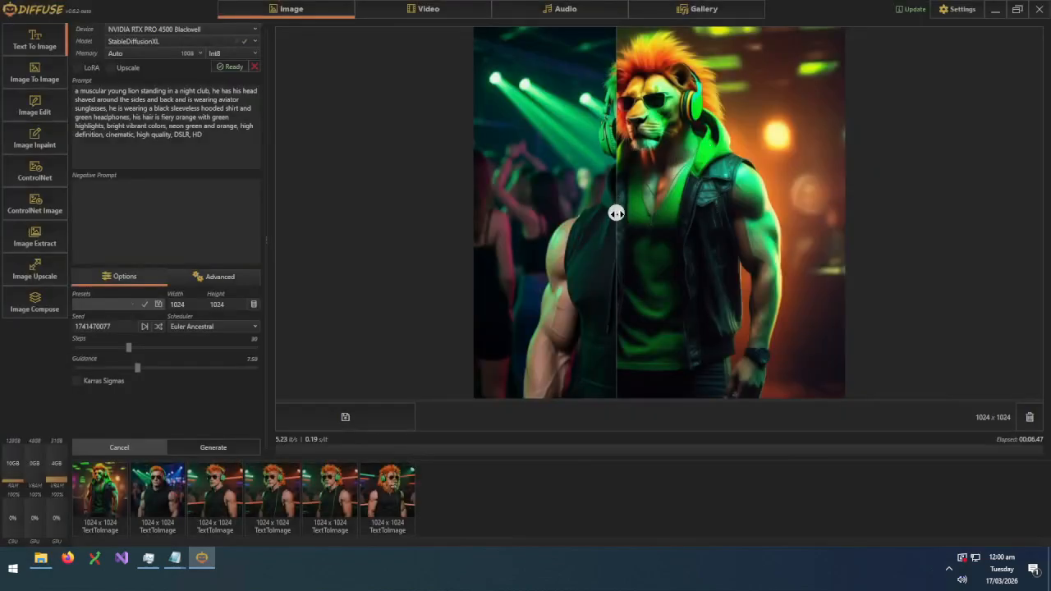
{"action": "left_click_drag", "start_coordinate": [616, 214], "coordinate": [758, 247]}
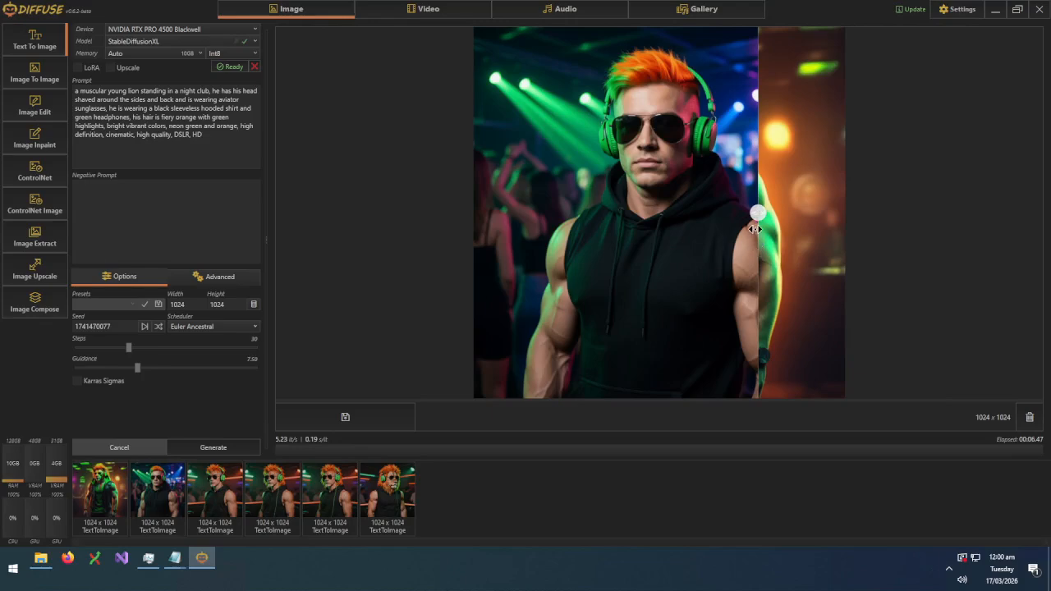
{"action": "left_click_drag", "start_coordinate": [756, 214], "coordinate": [461, 222]}
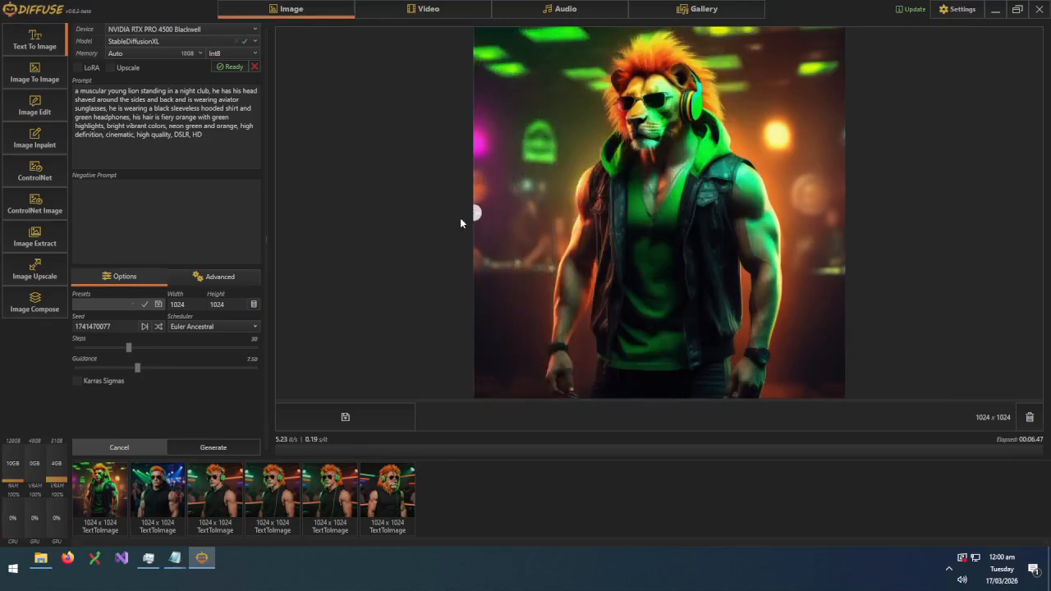